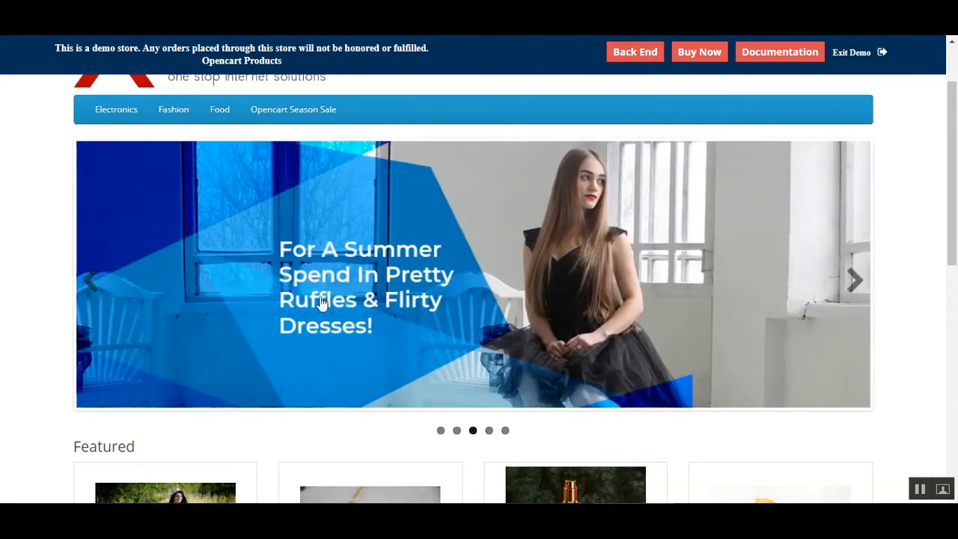
Browse the season sale banners in the home page slideshow.
drag(238, 272, 572, 289)
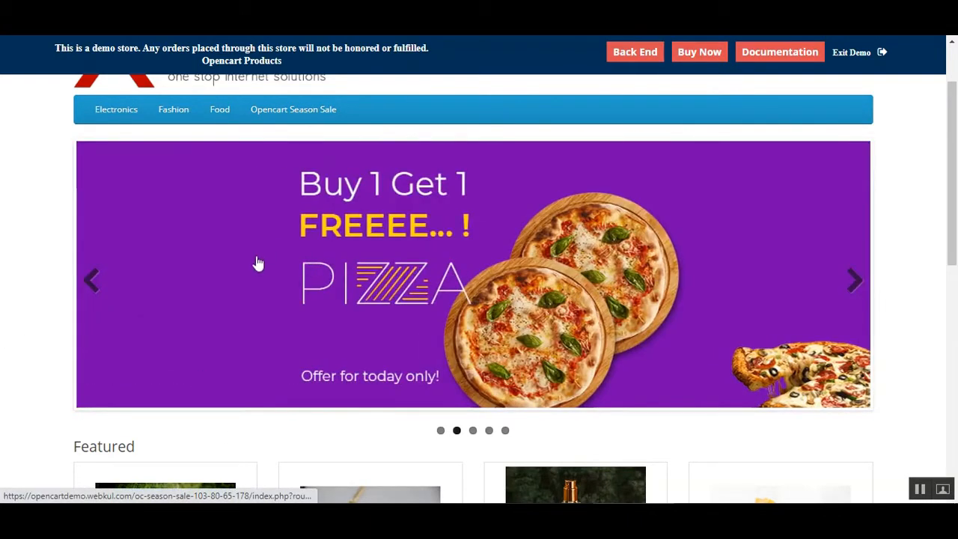
drag(256, 267, 746, 286)
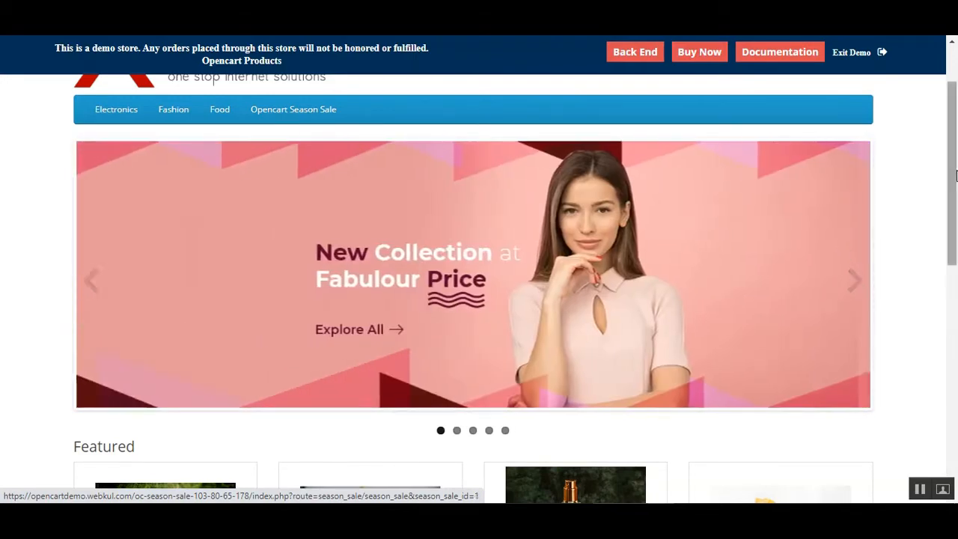
mouse_move(953, 185)
mouse_down()
mouse_move(956, 335)
mouse_move(956, 144)
mouse_move(955, 195)
mouse_up()
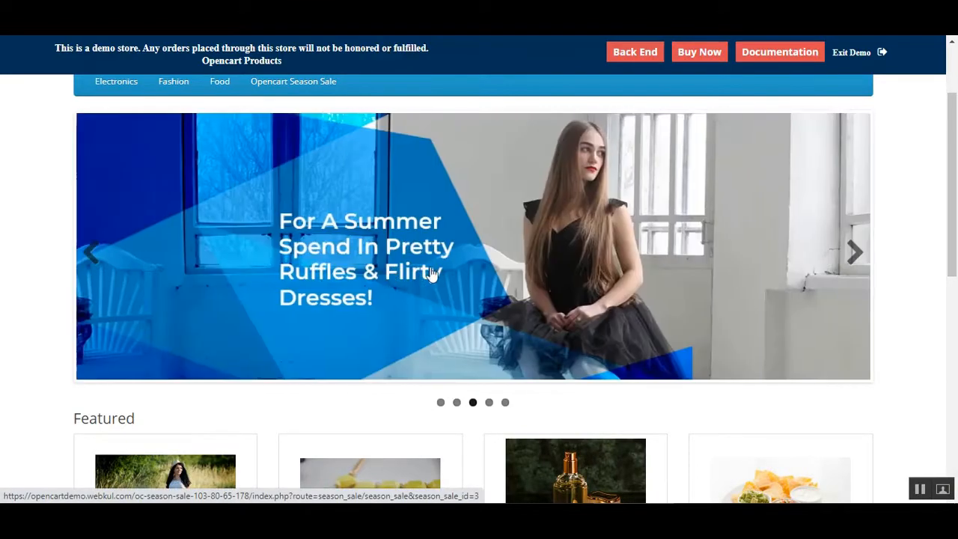
drag(276, 251, 649, 250)
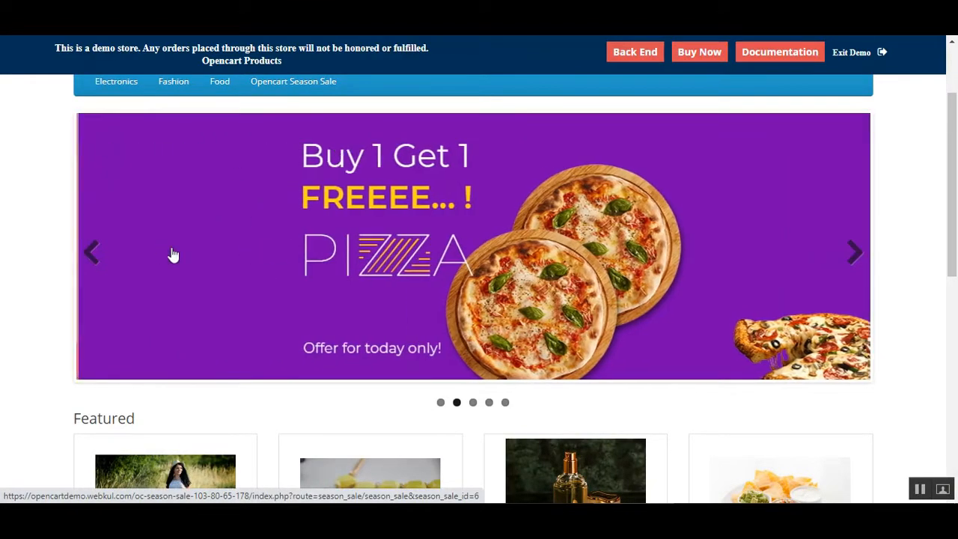
drag(173, 256, 272, 266)
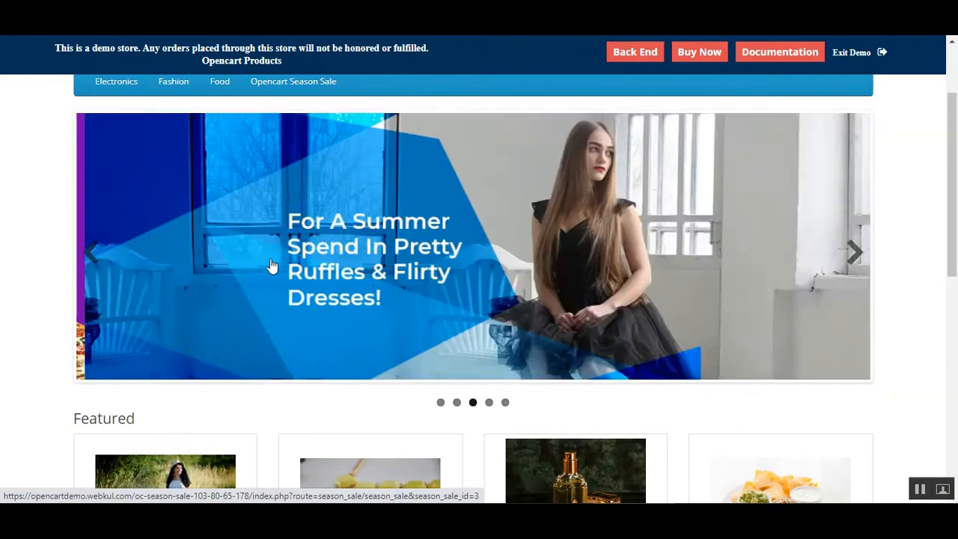
Open the summer dresses sale from its banner and examine the sale and original prices under Products In Sale.
click(565, 266)
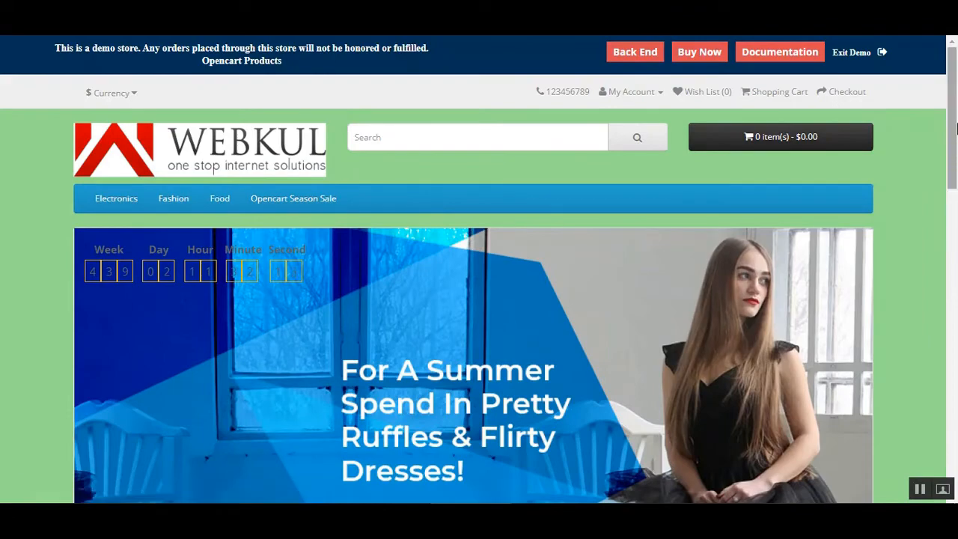
drag(956, 129, 920, 271)
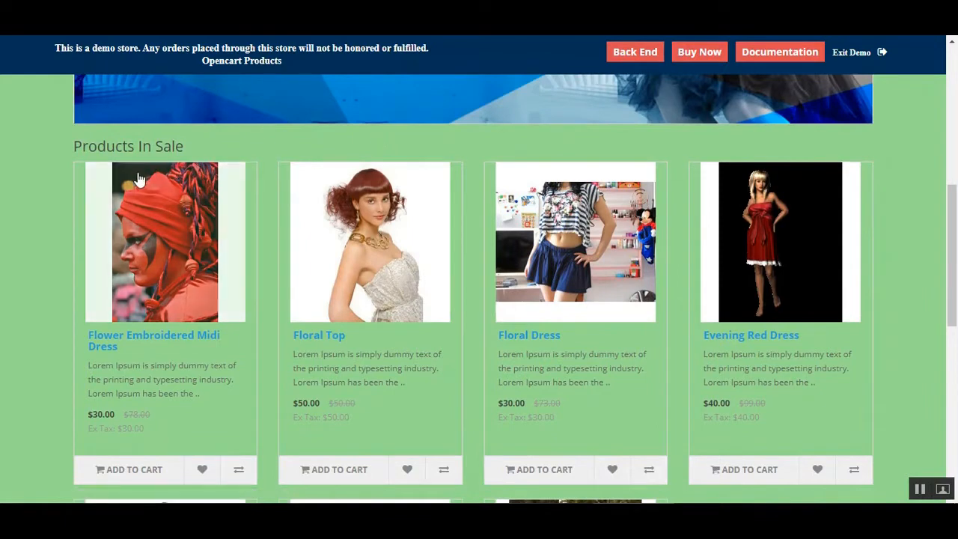
drag(78, 149, 229, 149)
click(229, 150)
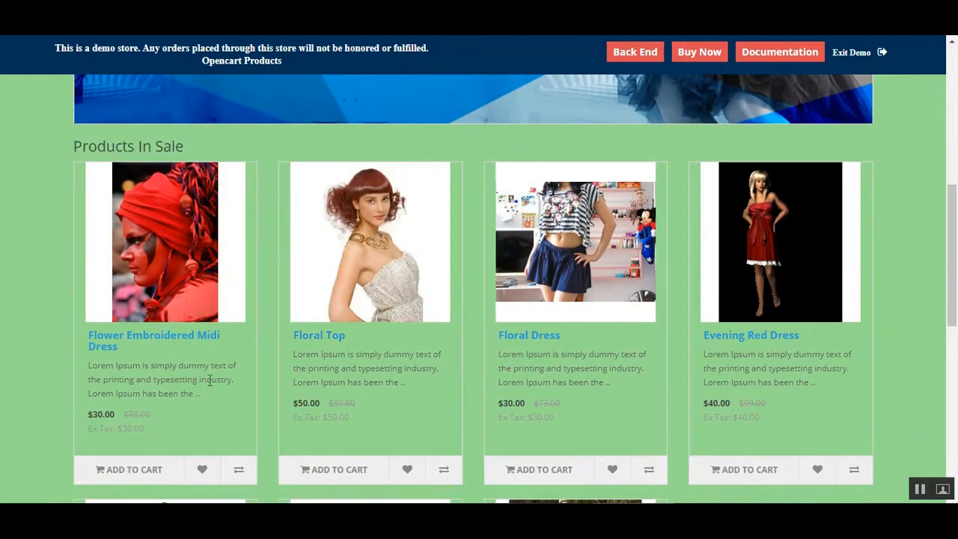
drag(953, 232, 955, 264)
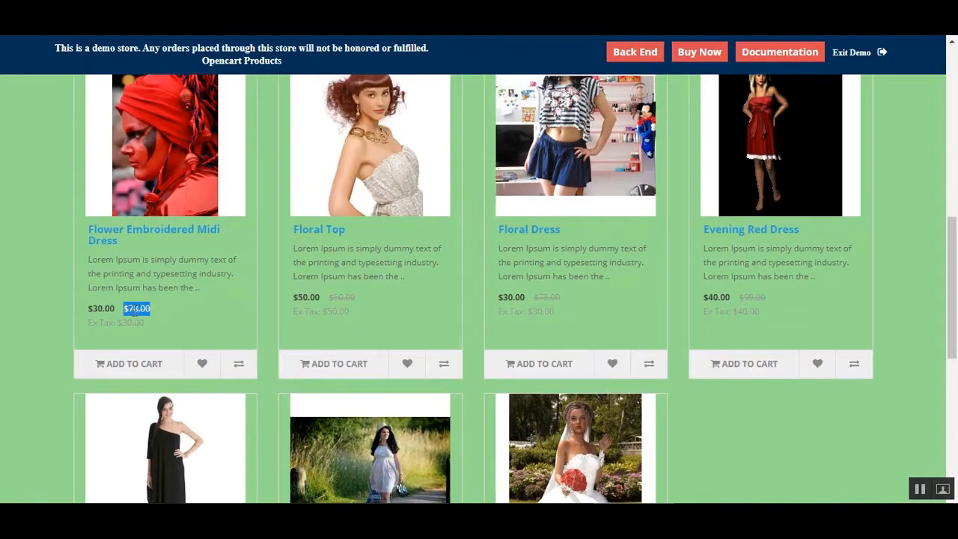
drag(87, 309, 116, 309)
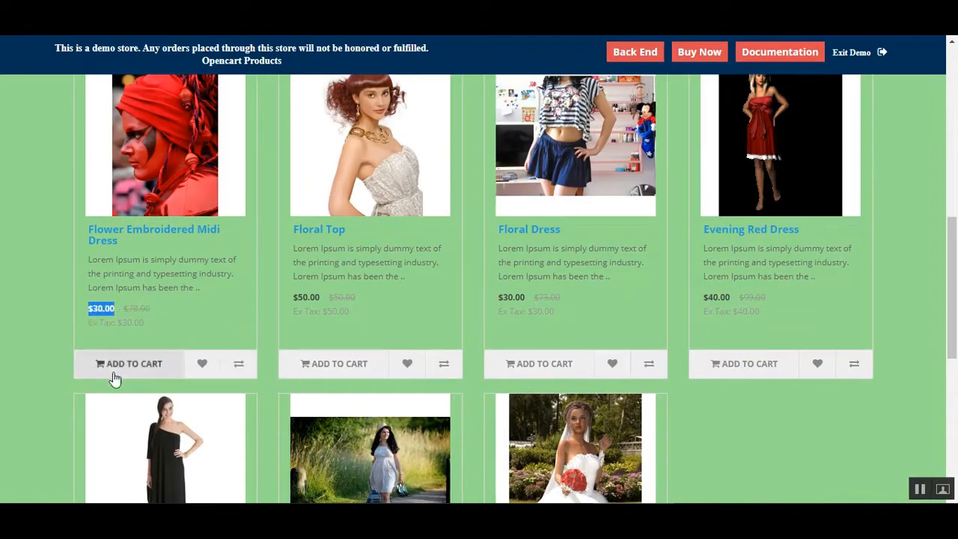
Examine the sale countdown timer on the summer dresses banner.
scroll(520, 442, up, 1)
scroll(520, 442, up, 6)
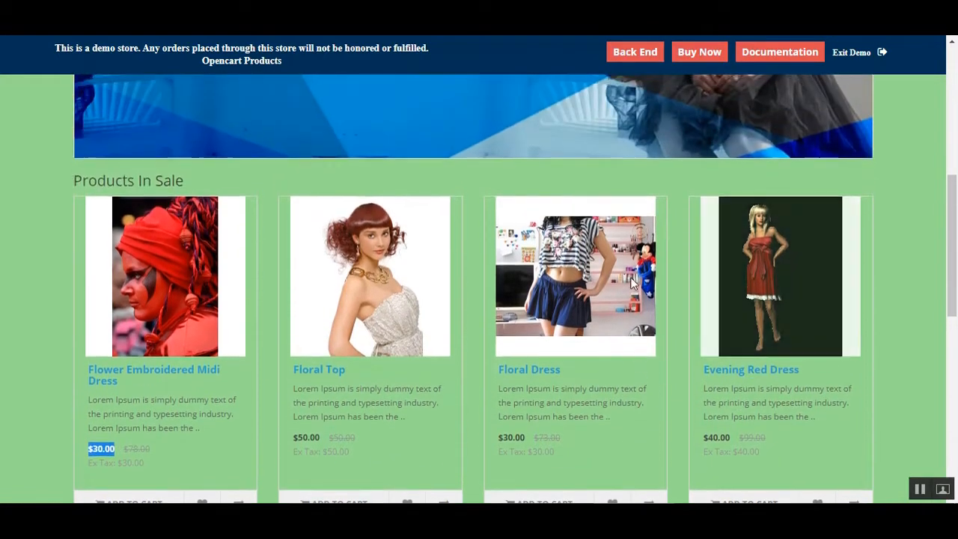
scroll(346, 426, down, 2)
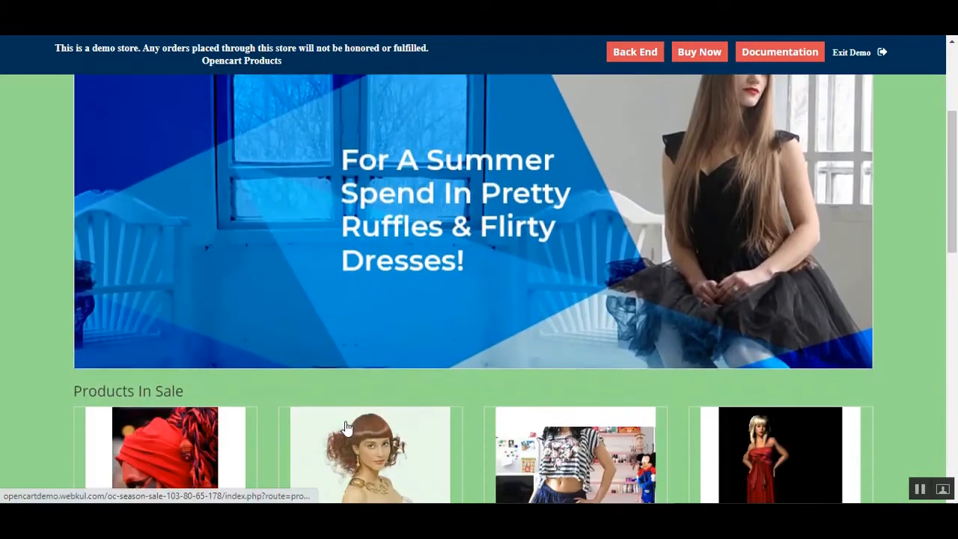
scroll(366, 411, up, 3)
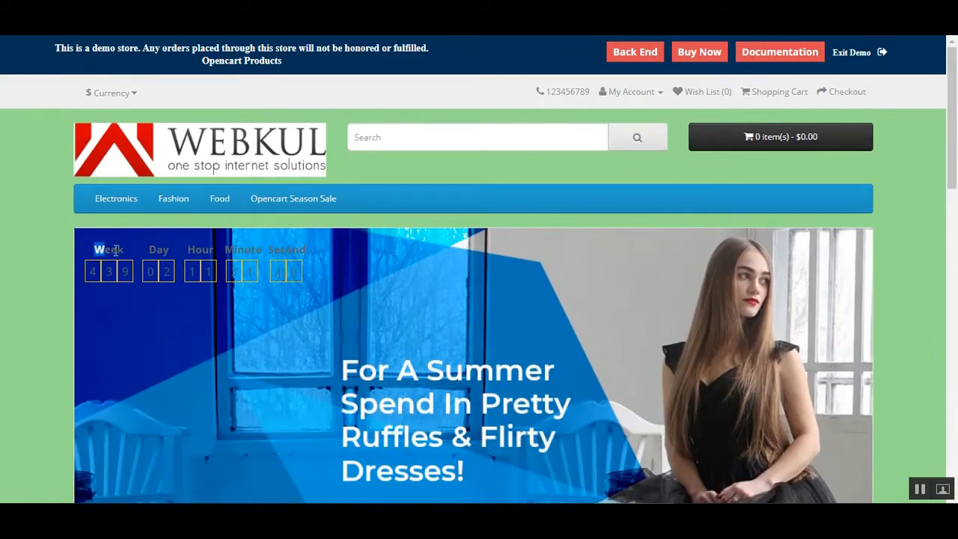
drag(116, 251, 305, 250)
click(313, 261)
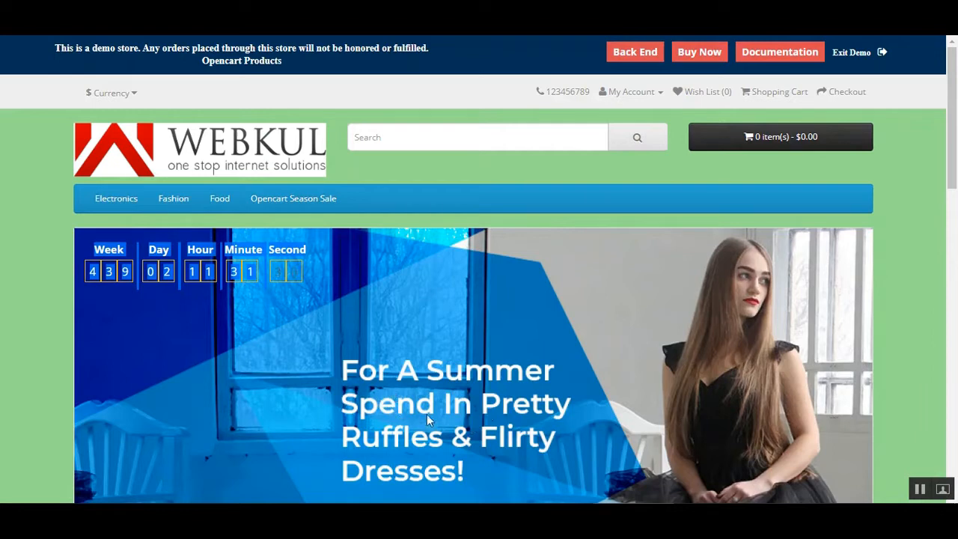
scroll(496, 232, down, 3)
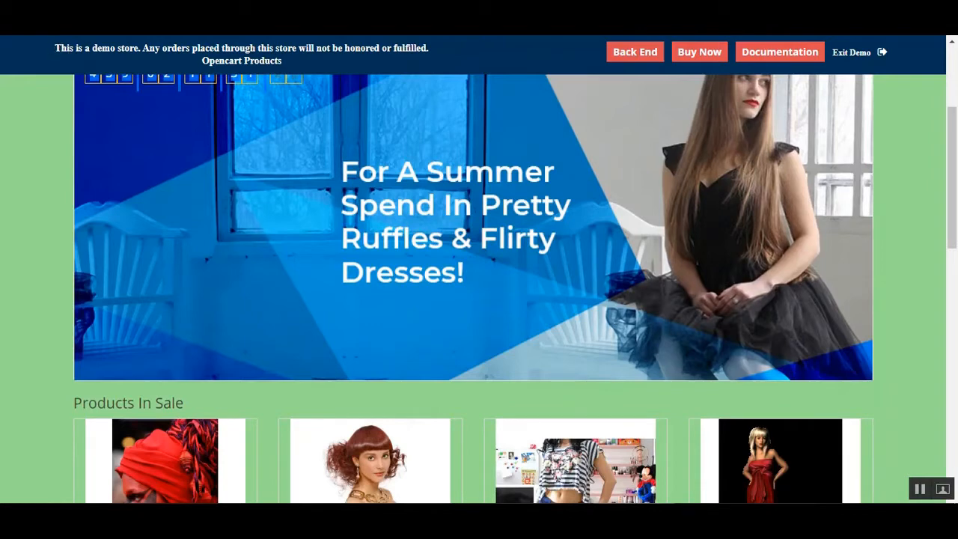
Return to the home page, open the New Collection sale from its banner, and review its products and countdown timer.
click(453, 308)
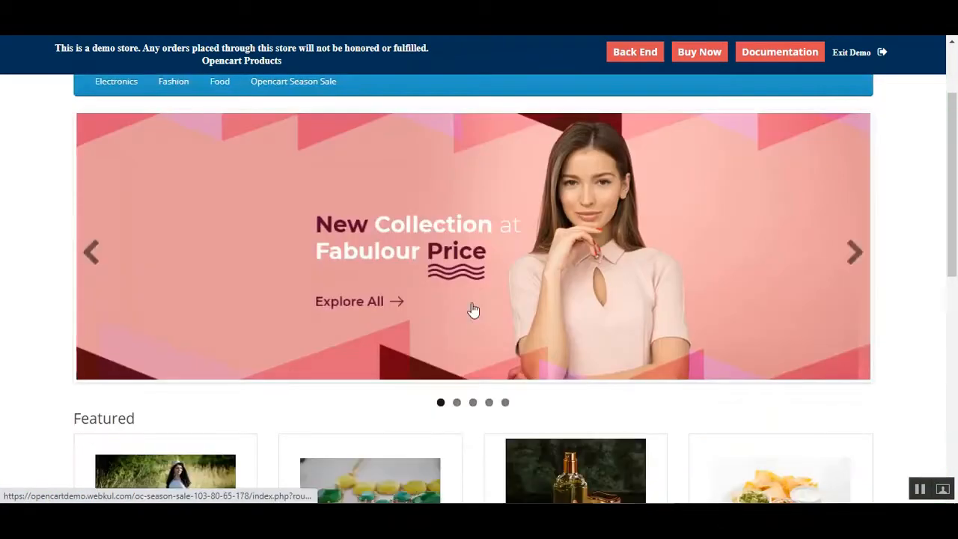
click(405, 247)
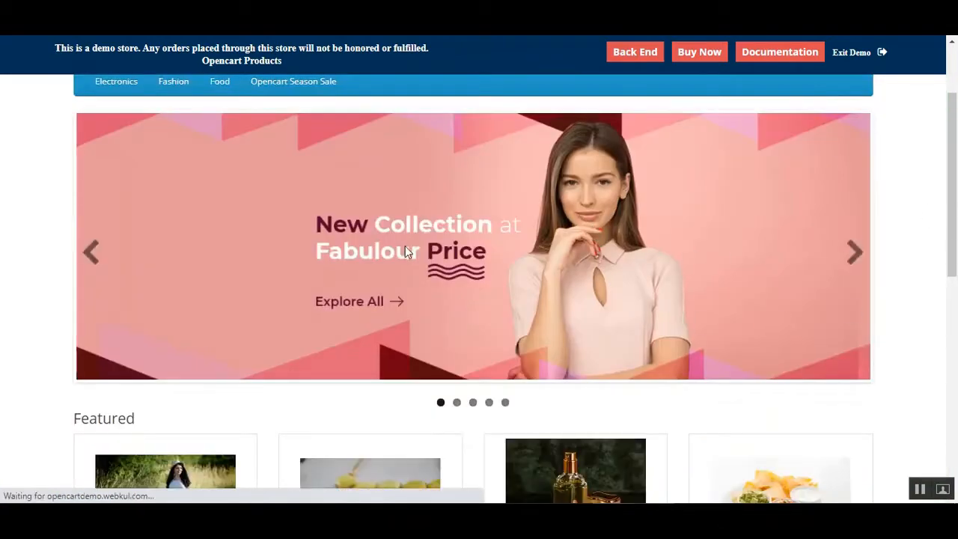
scroll(405, 247, down, 8)
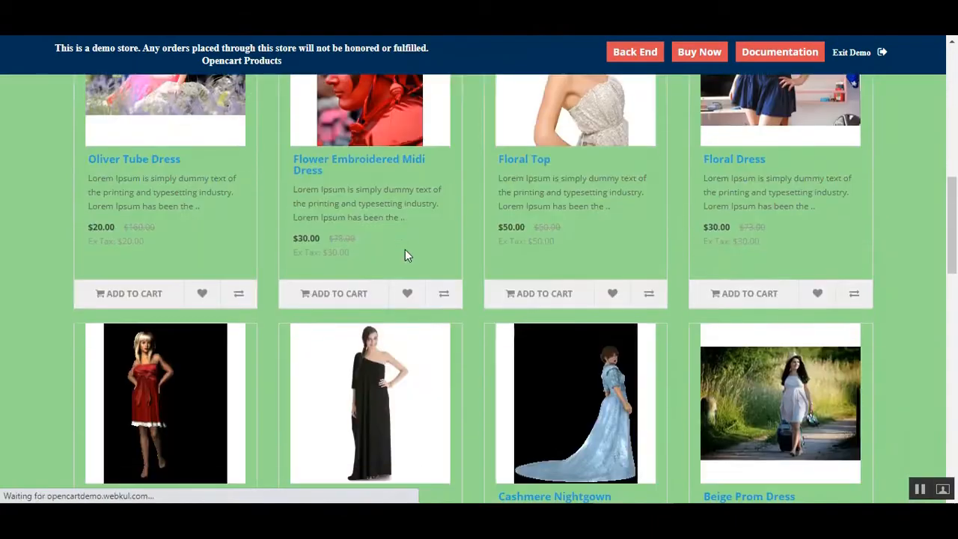
scroll(405, 255, up, 7)
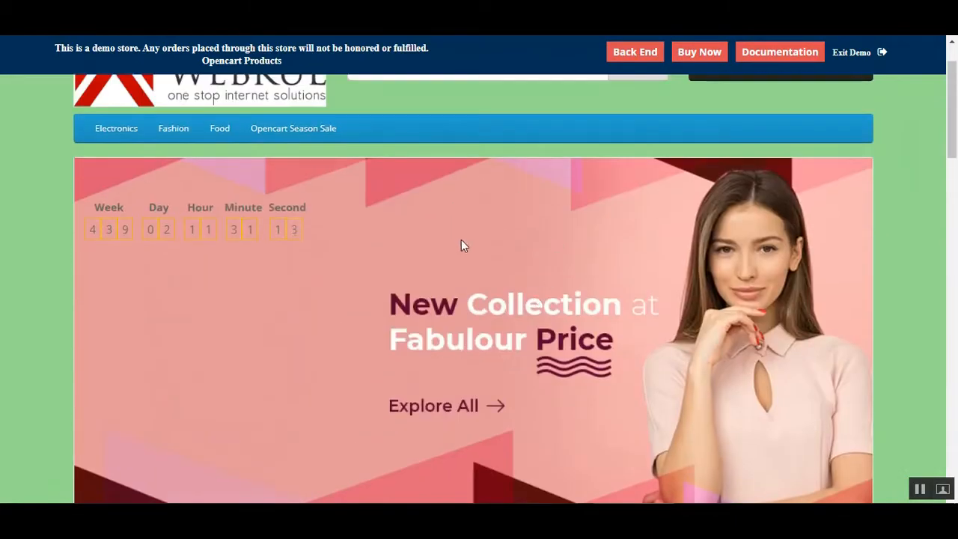
scroll(357, 240, up, 2)
scroll(367, 254, down, 2)
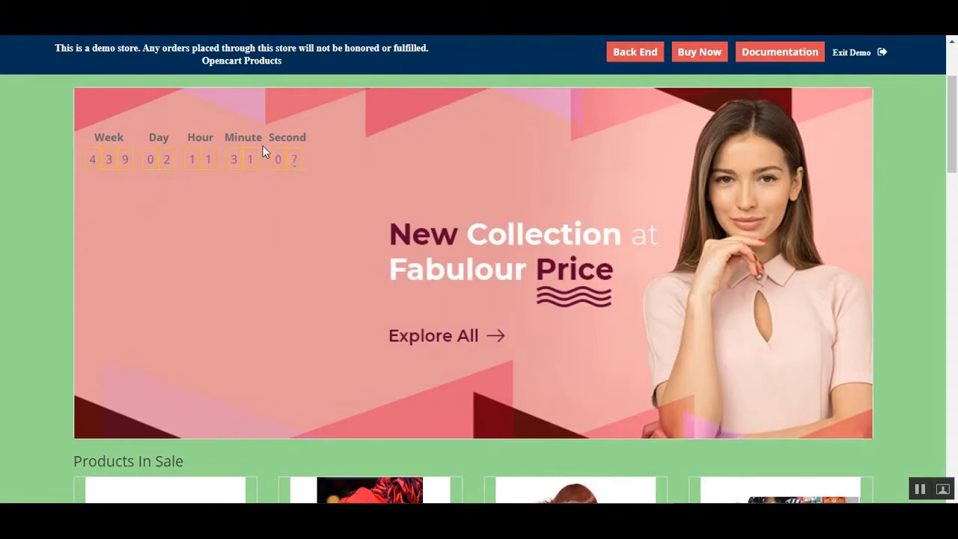
drag(108, 160, 271, 170)
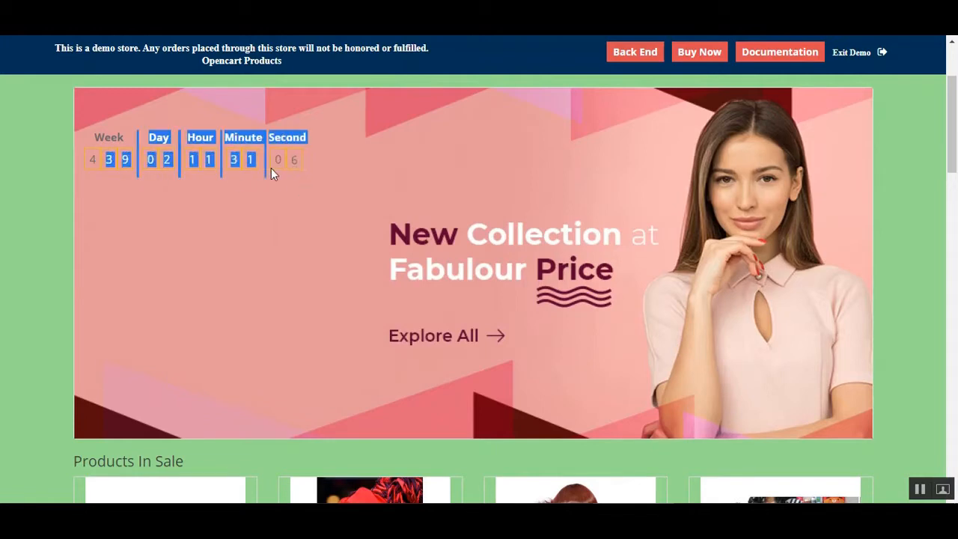
click(293, 217)
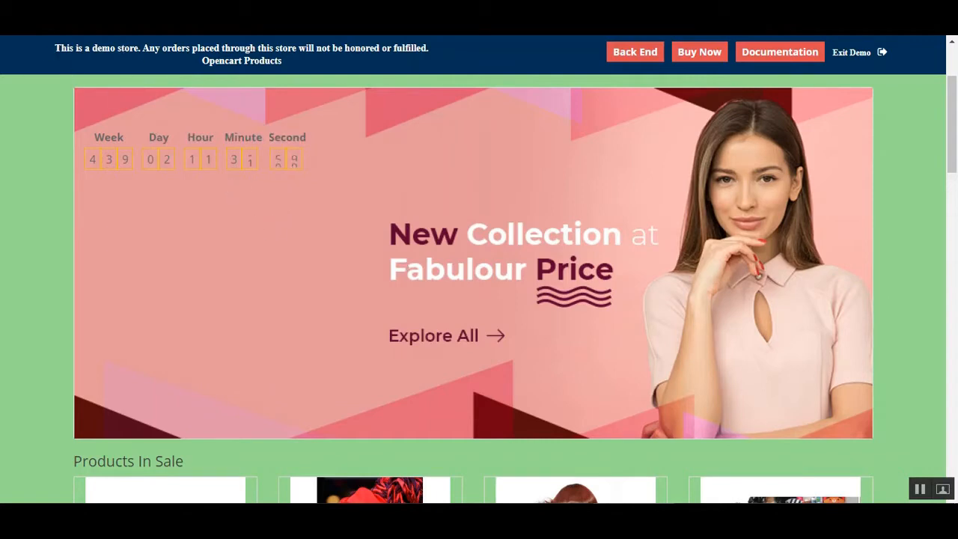
Return to the home page and open the Flat 80% Off Mens Watches sale from the banner slideshow.
click(424, 205)
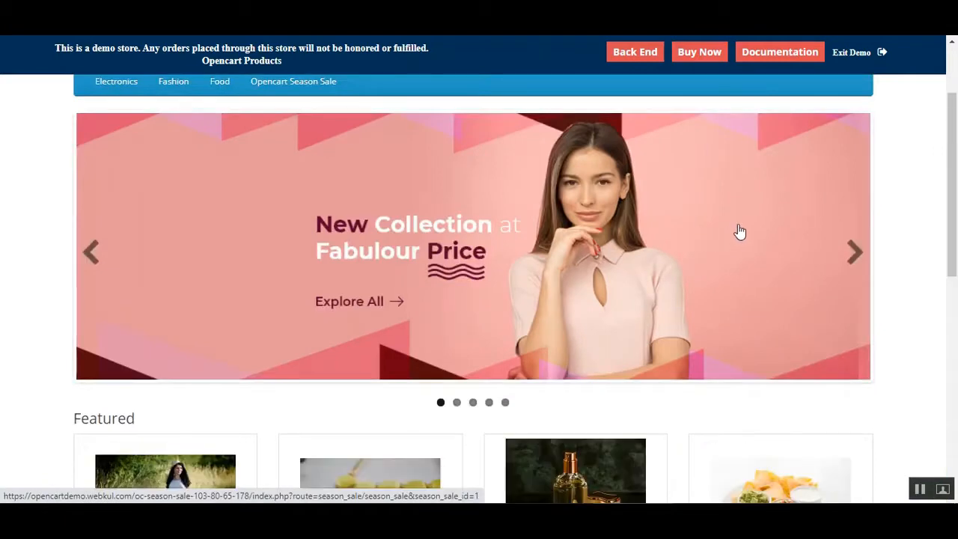
click(850, 260)
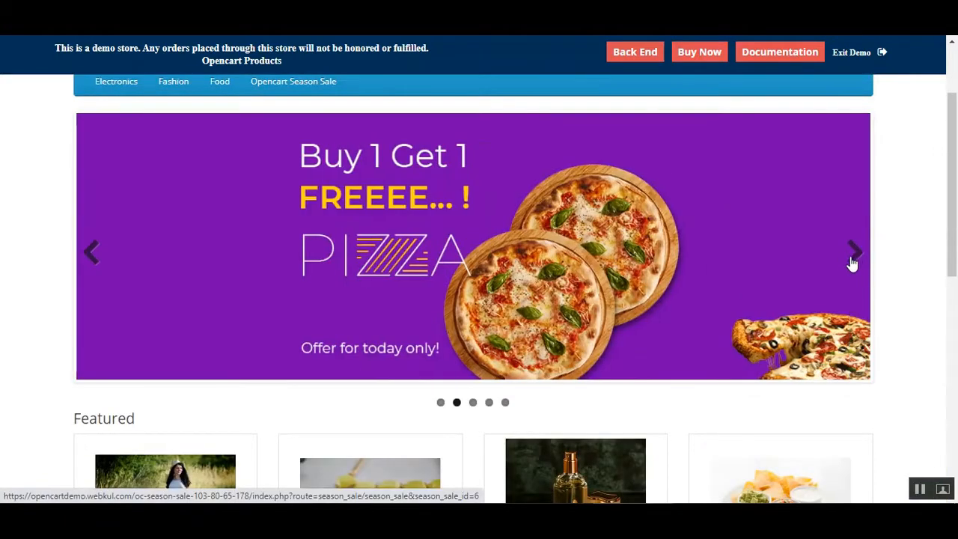
click(855, 260)
click(855, 261)
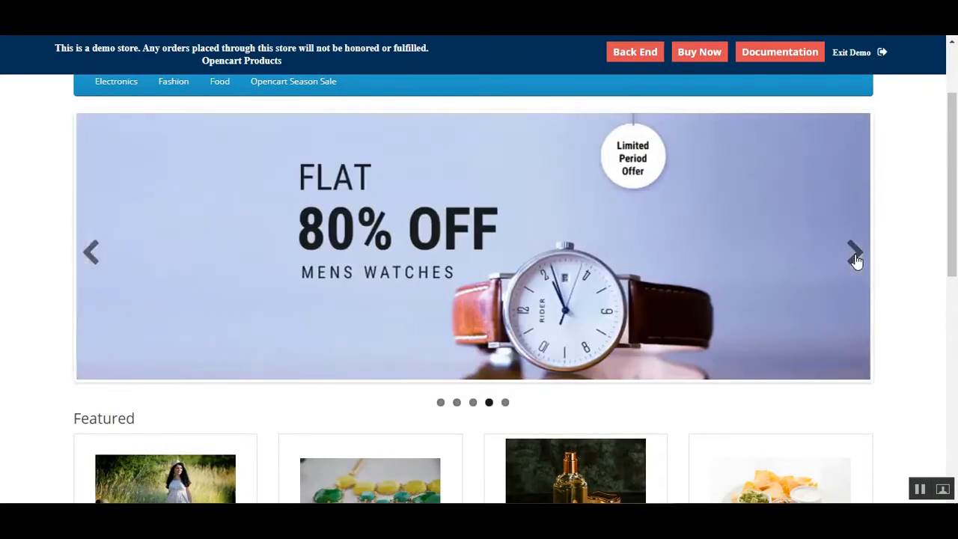
click(444, 224)
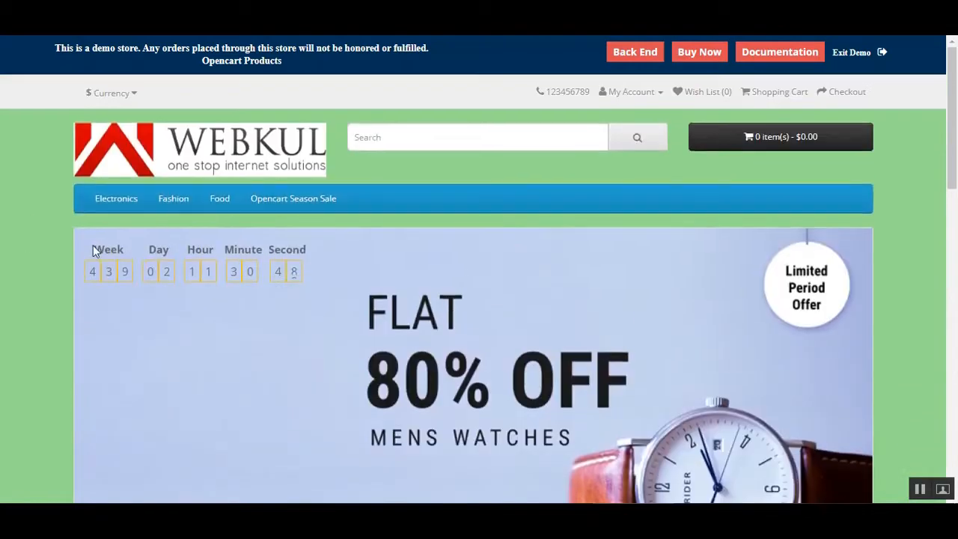
Examine the men's watches sale's countdown timer, its listed products and their discounted prices.
drag(93, 249, 311, 252)
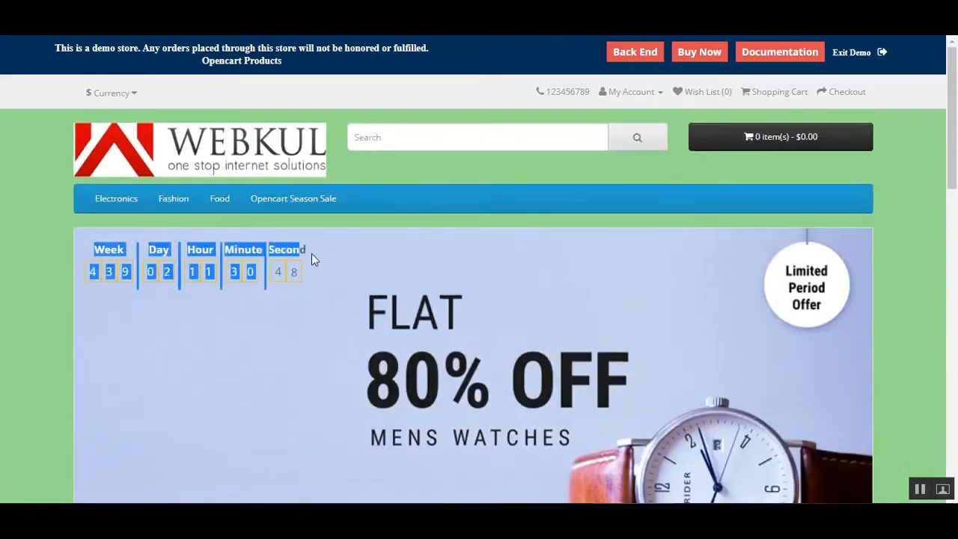
scroll(383, 268, down, 5)
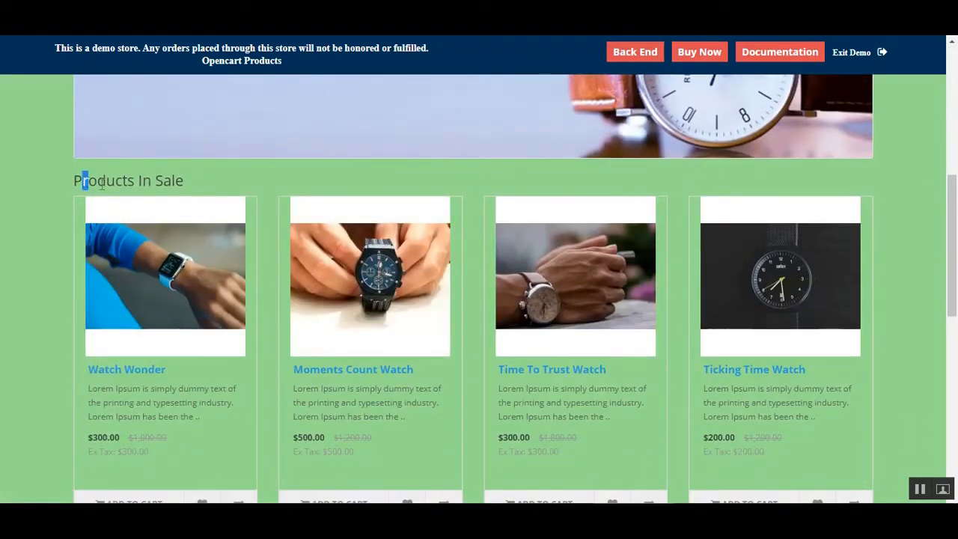
drag(83, 180, 252, 194)
scroll(364, 321, down, 3)
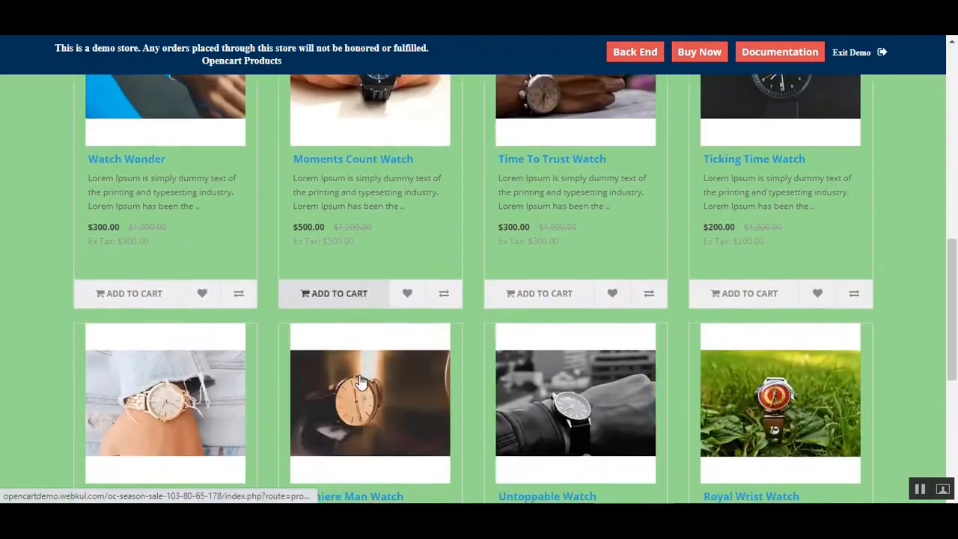
drag(746, 231, 703, 228)
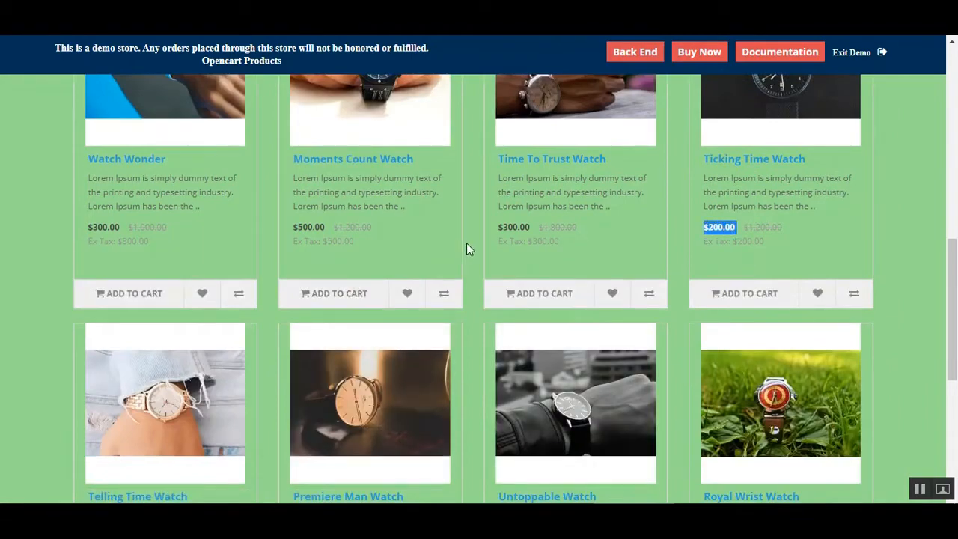
drag(953, 292, 956, 150)
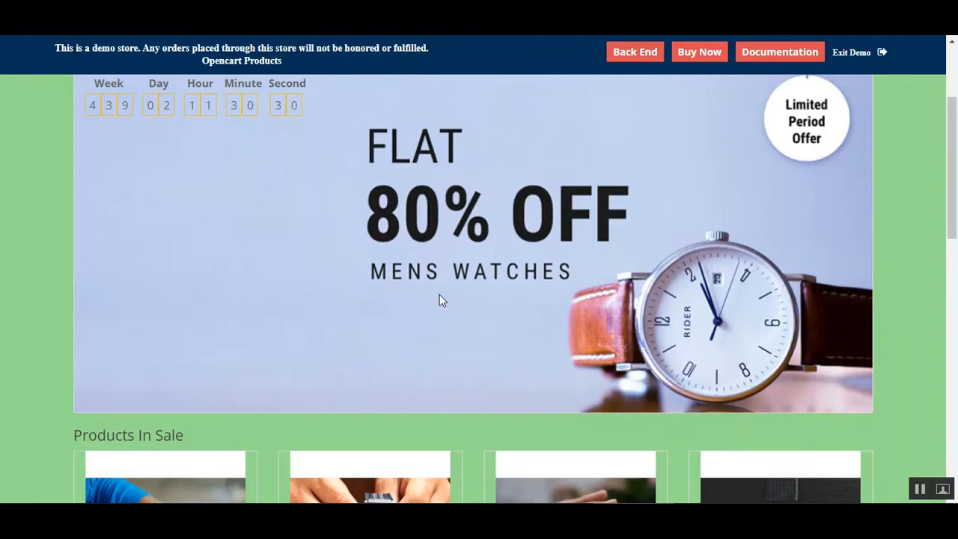
drag(953, 169, 957, 359)
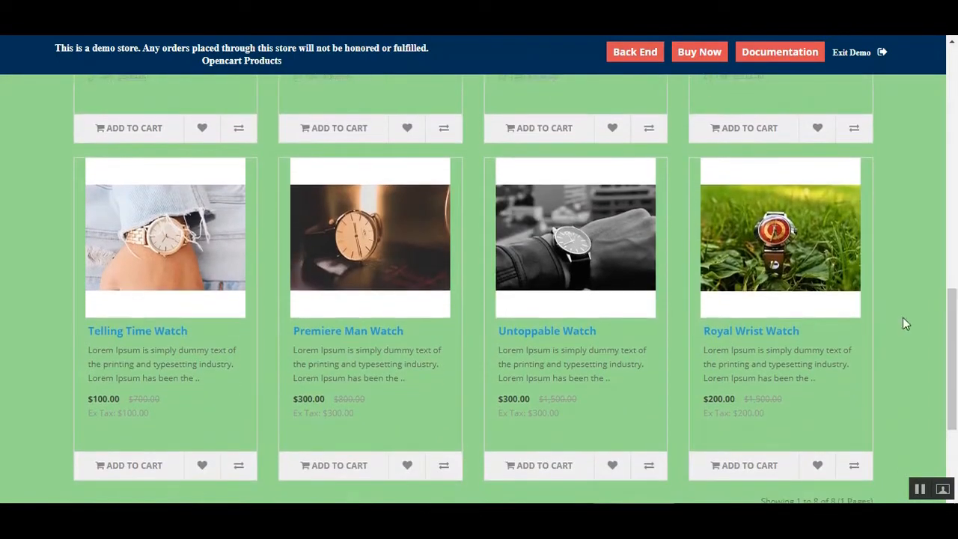
Add the Telling Time Watch to the cart and proceed to checkout from the cart summary.
click(128, 471)
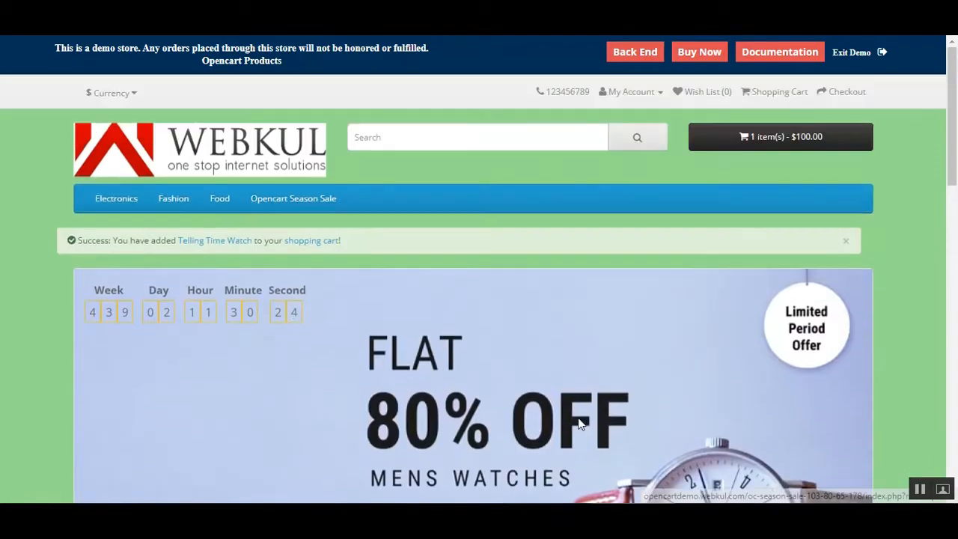
click(782, 146)
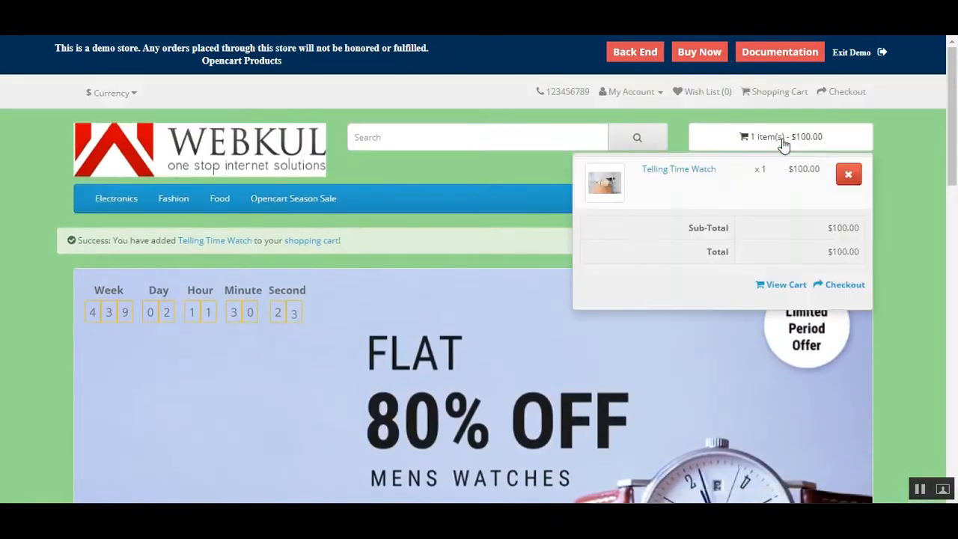
click(844, 291)
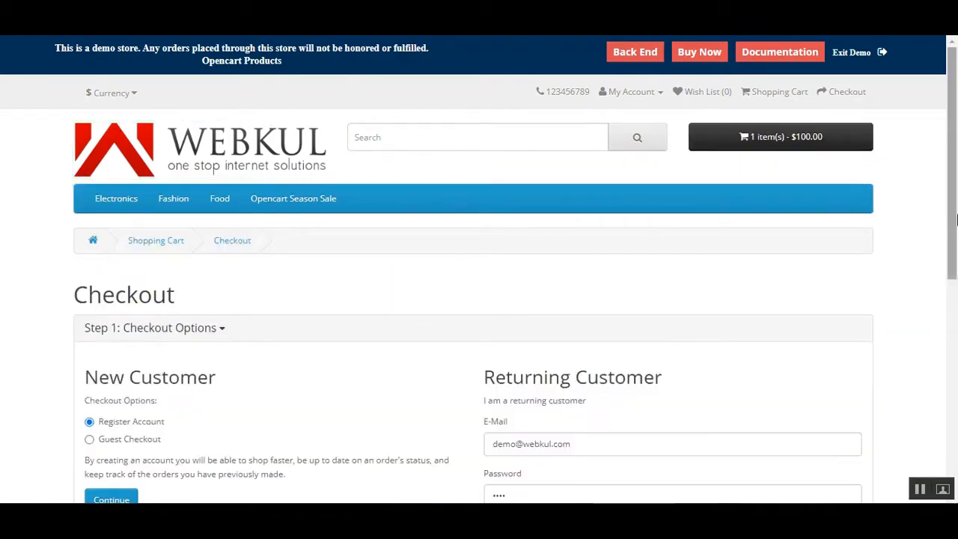
Log in at checkout as a returning customer with the prefilled e-mail and password.
scroll(693, 327, down, 2)
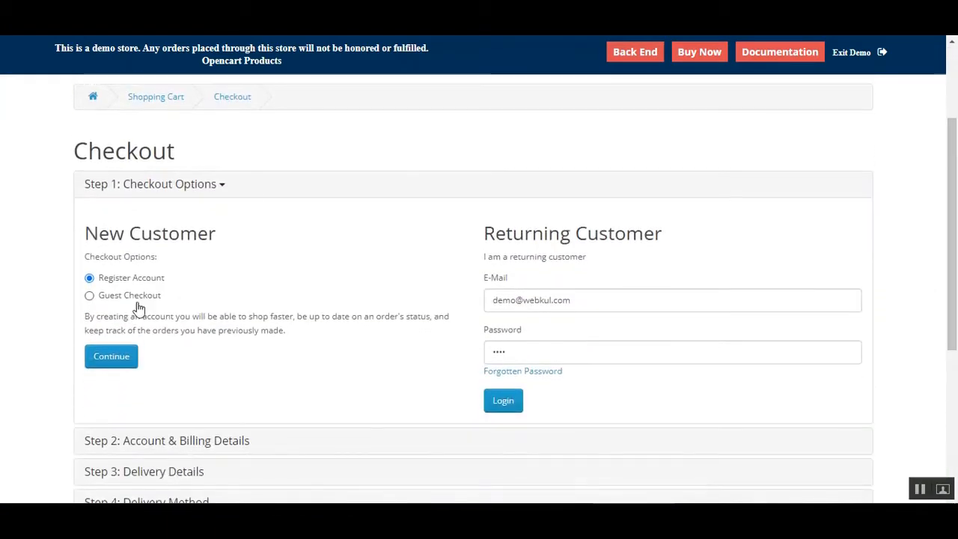
click(503, 403)
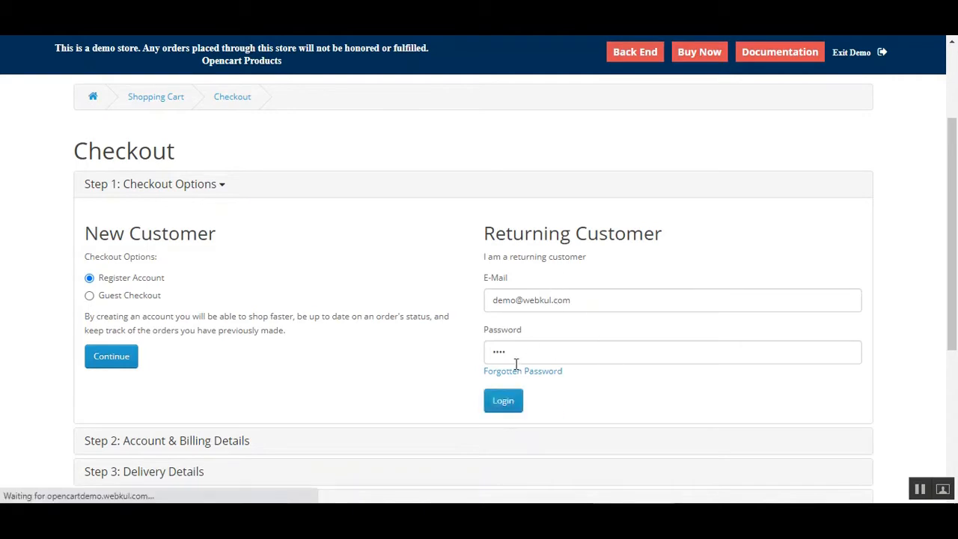
scroll(239, 344, down, 3)
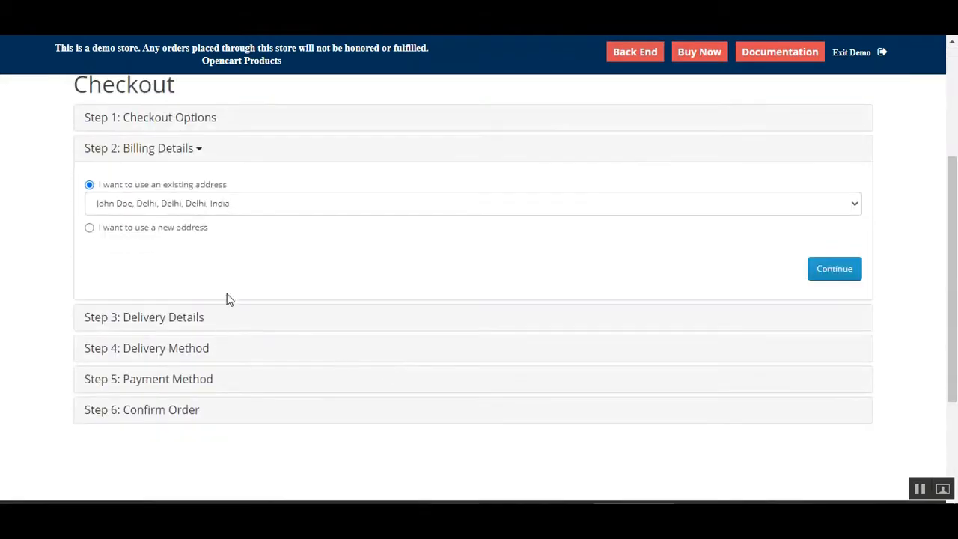
Keep the existing address for billing and delivery, and accept the Flat Shipping Rate as the delivery method.
click(828, 276)
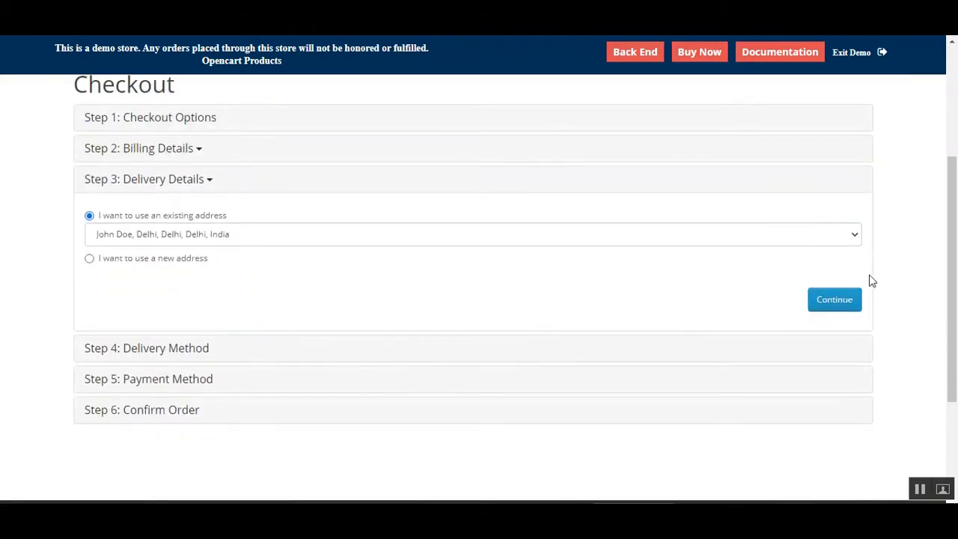
click(841, 301)
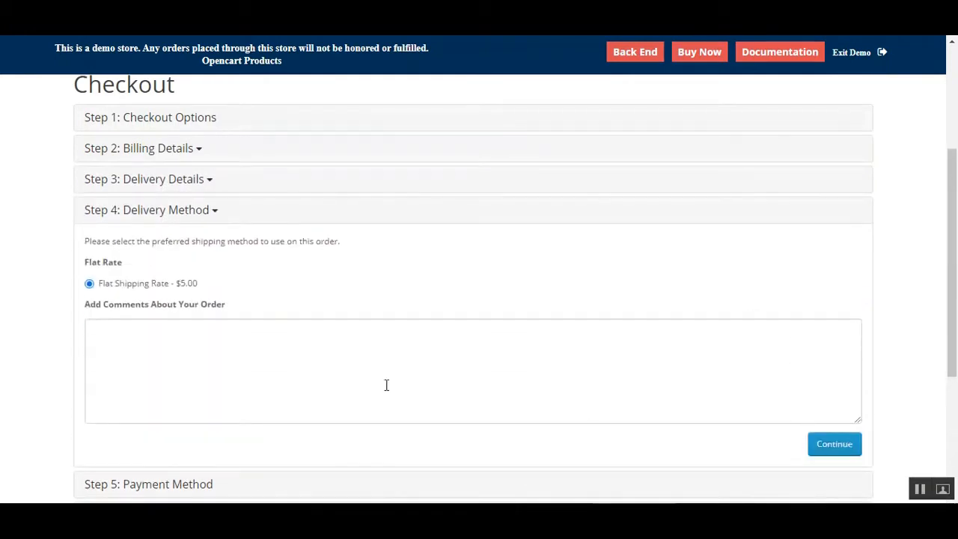
click(834, 443)
scroll(579, 353, down, 3)
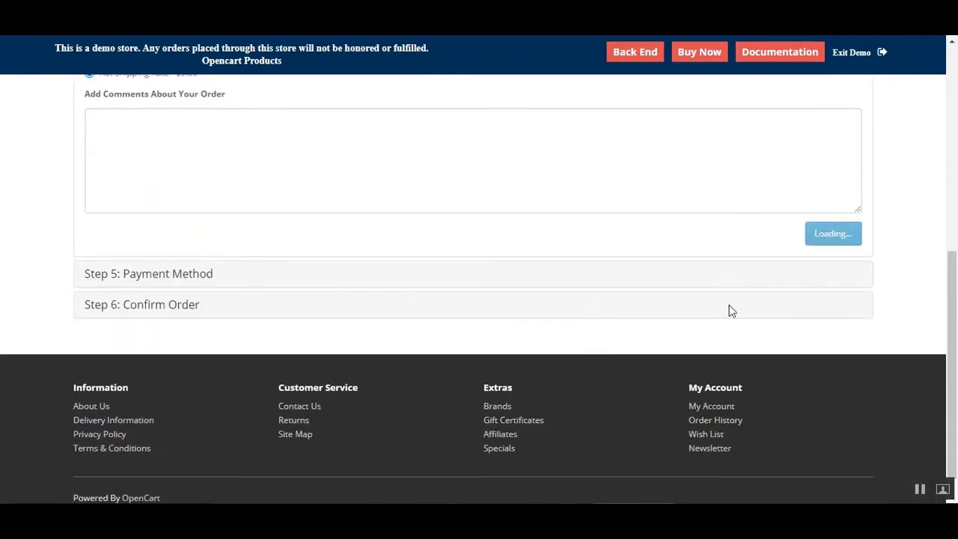
Agree to the Terms & Conditions with Cash On Delivery as the payment method, and confirm the order.
click(796, 261)
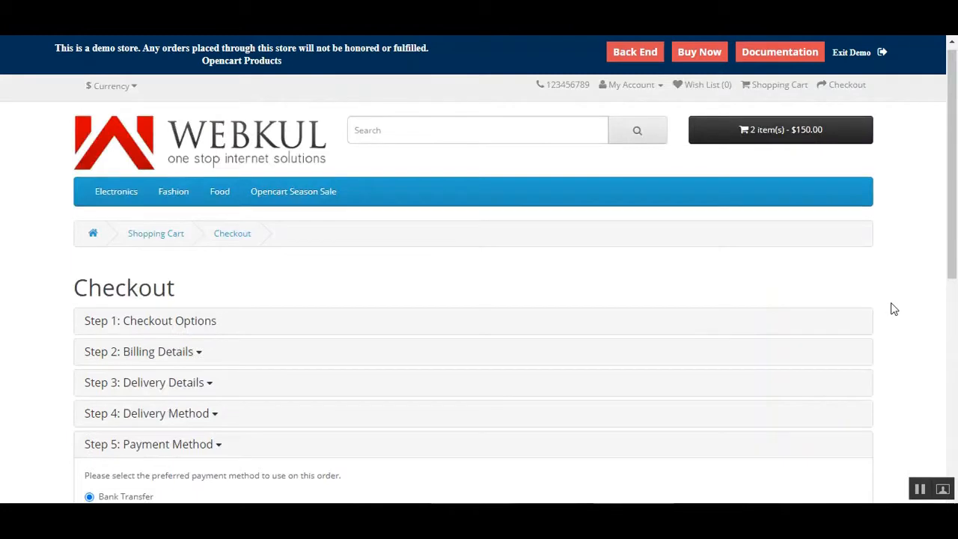
drag(950, 211, 951, 359)
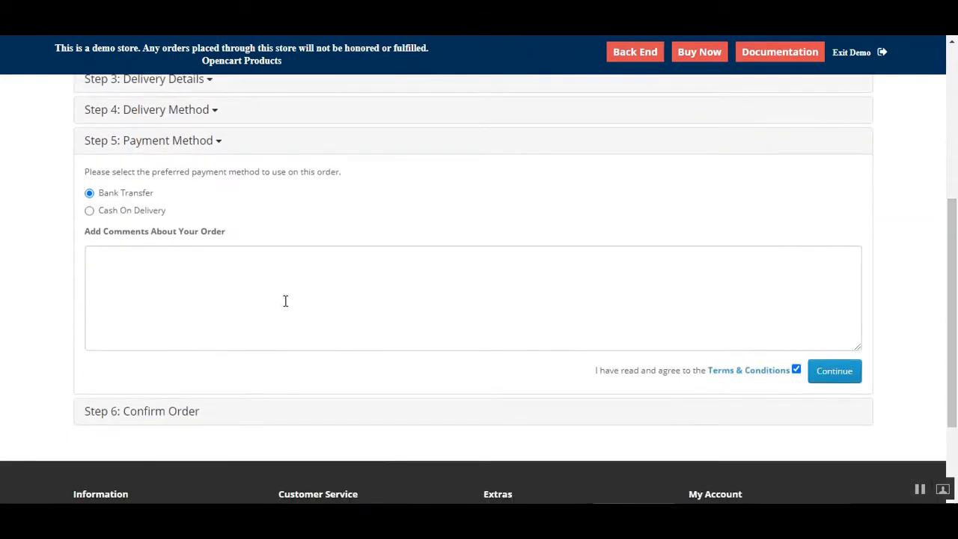
click(154, 212)
click(827, 370)
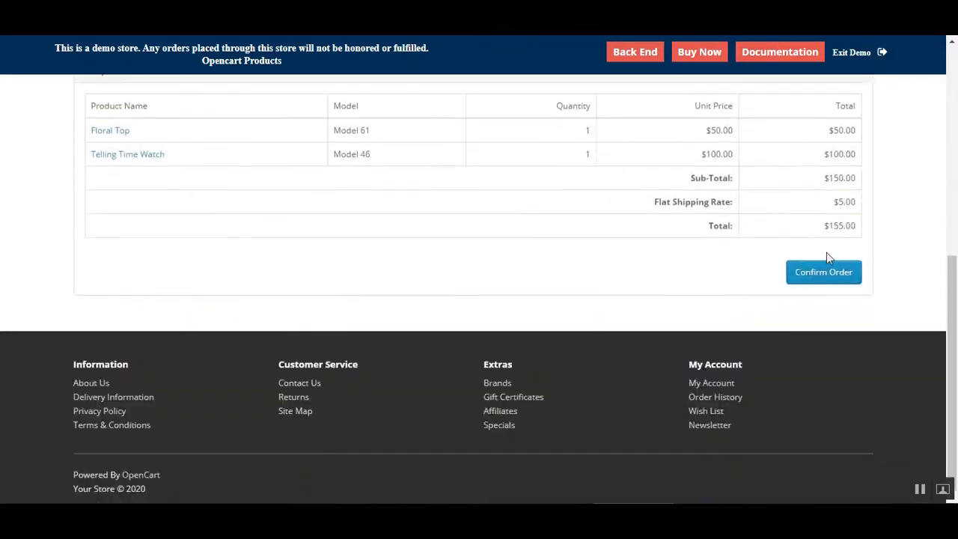
click(829, 272)
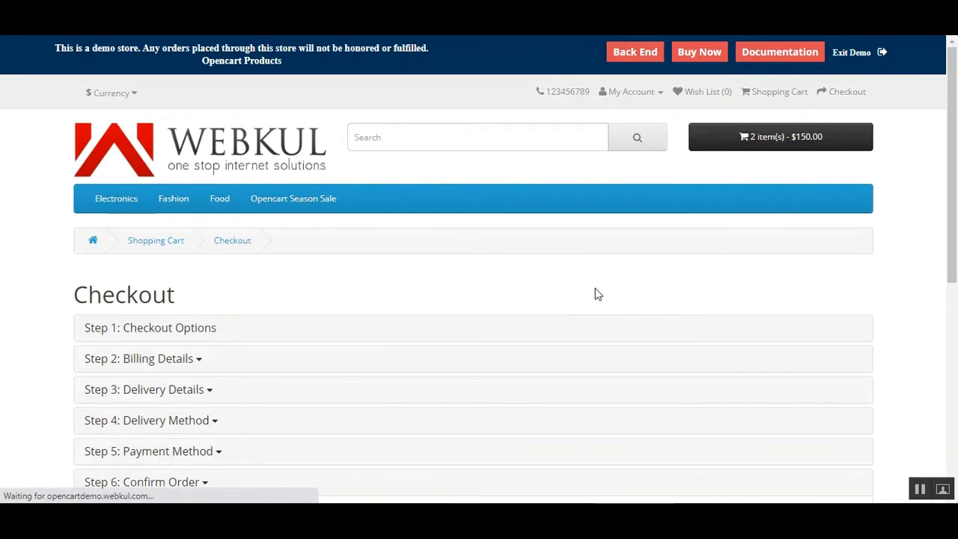
Return to the store's home page and look over its banner slideshow and featured products.
mouse_move(281, 211)
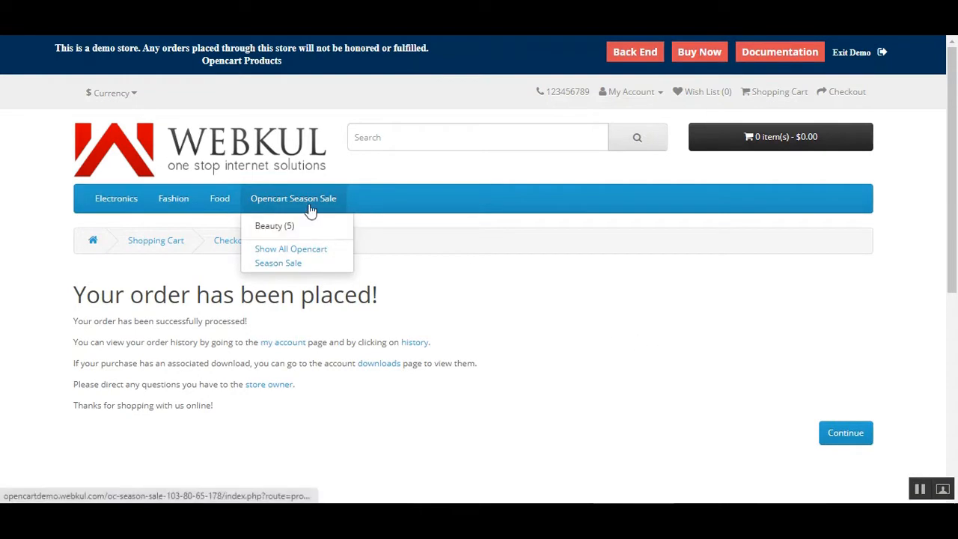
click(203, 165)
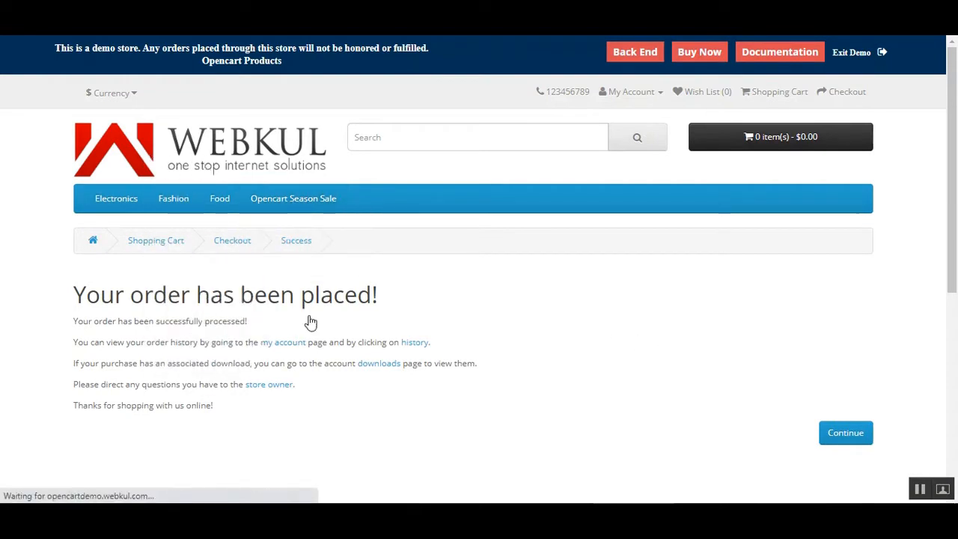
scroll(530, 333, down, 2)
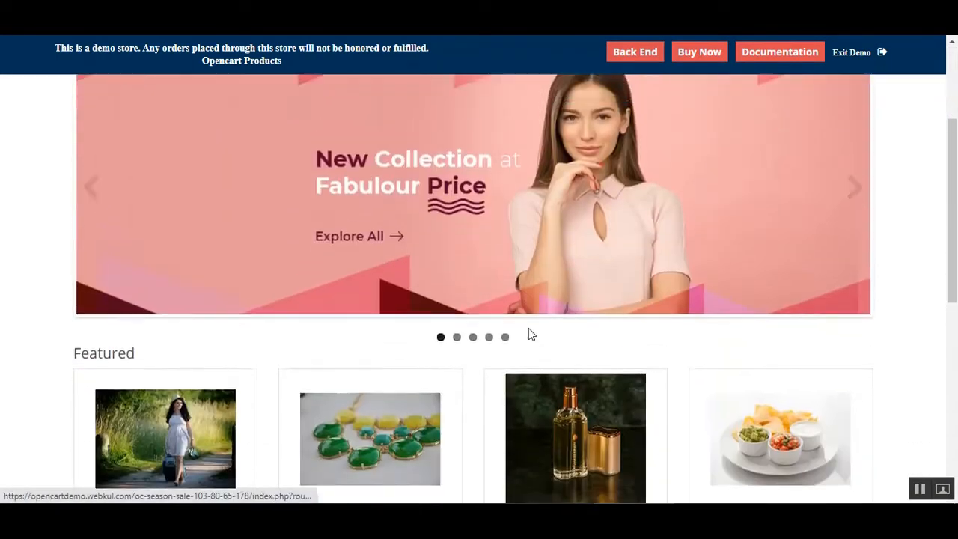
scroll(529, 336, down, 7)
scroll(529, 336, up, 8)
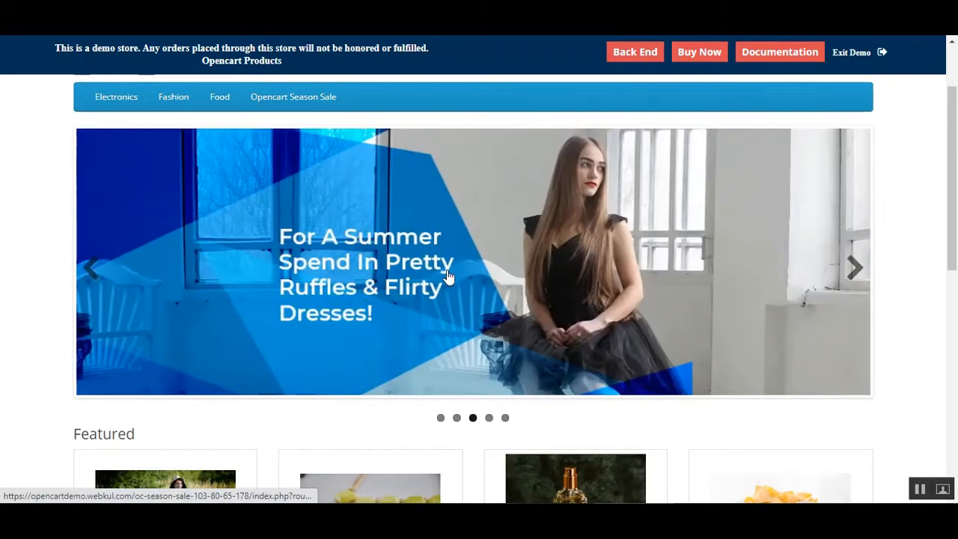
Browse the home page's sale banners back and forth, and open the Flat 80% Off Mens Watches sale.
drag(373, 257, 734, 270)
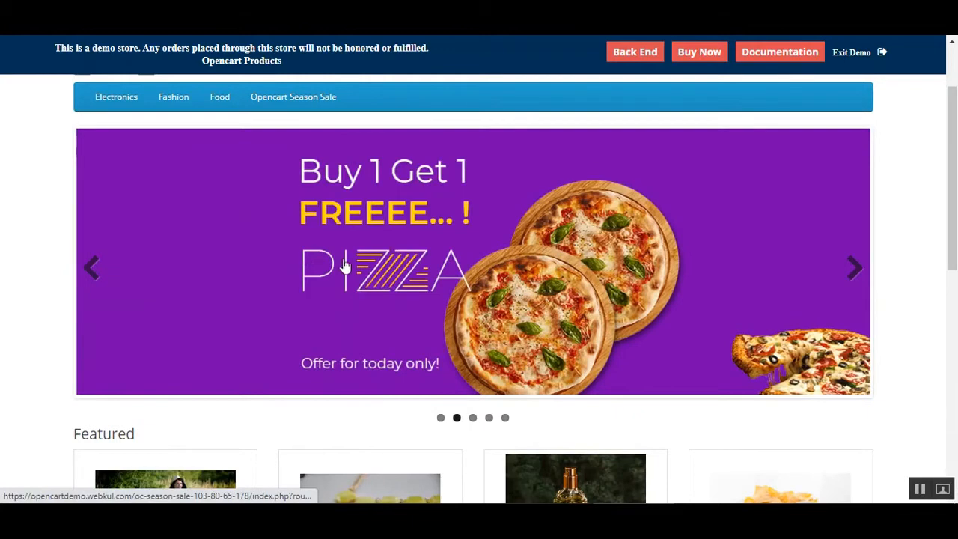
drag(345, 266, 475, 267)
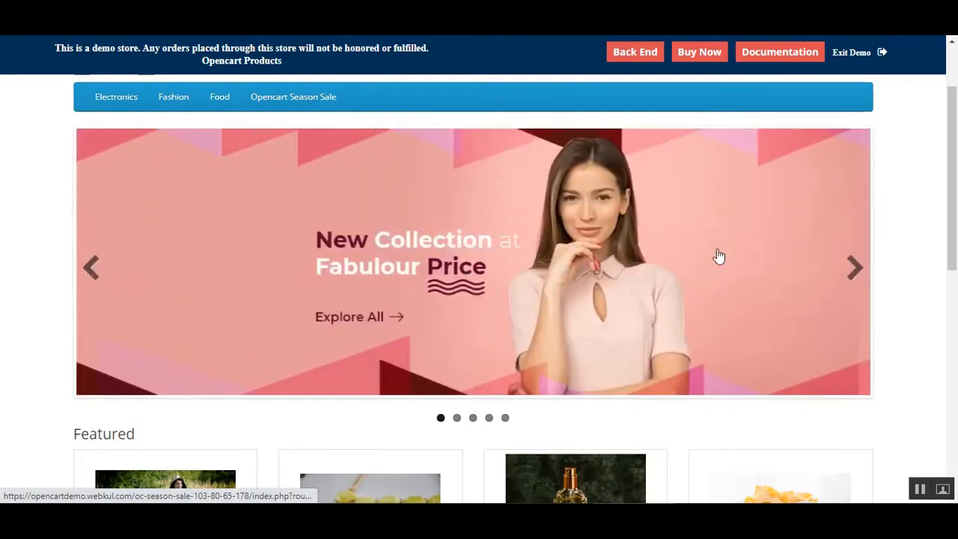
drag(719, 256, 391, 271)
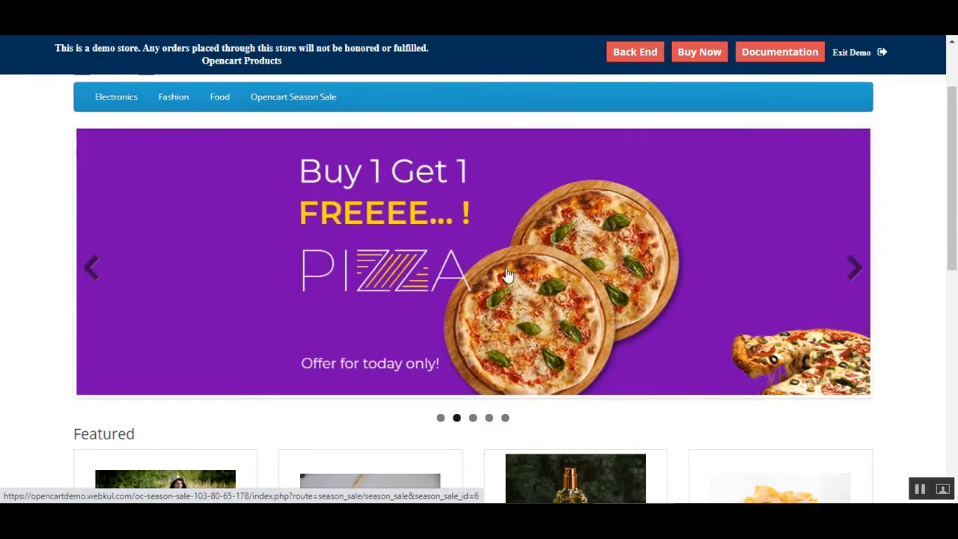
drag(509, 275, 64, 257)
drag(569, 270, 395, 263)
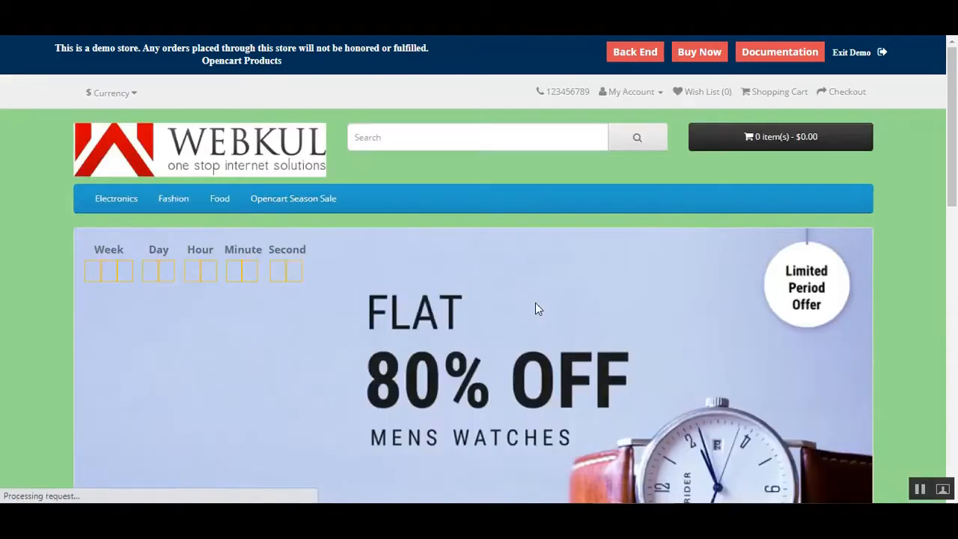
Examine the Products In Sale list and the discounted prices of the men's watches.
drag(949, 143, 952, 322)
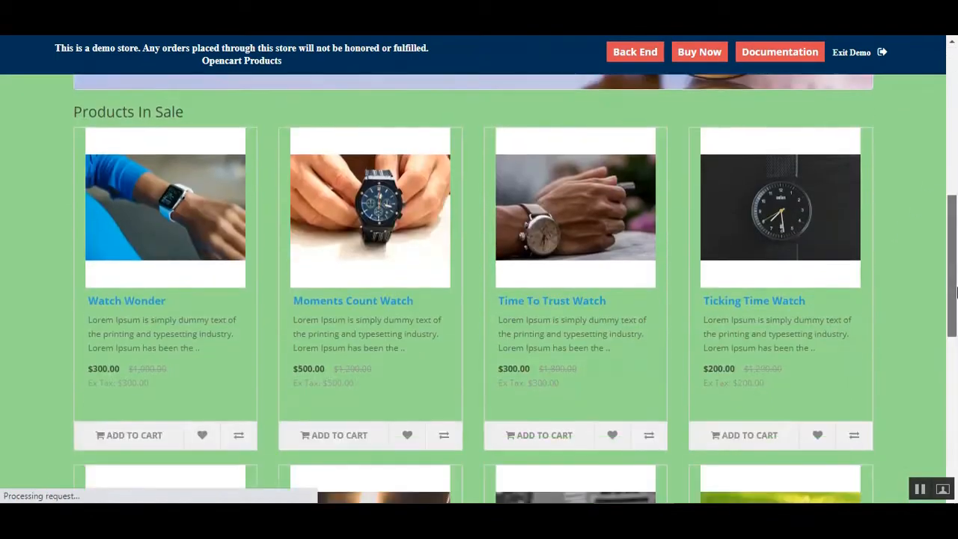
drag(81, 112, 183, 112)
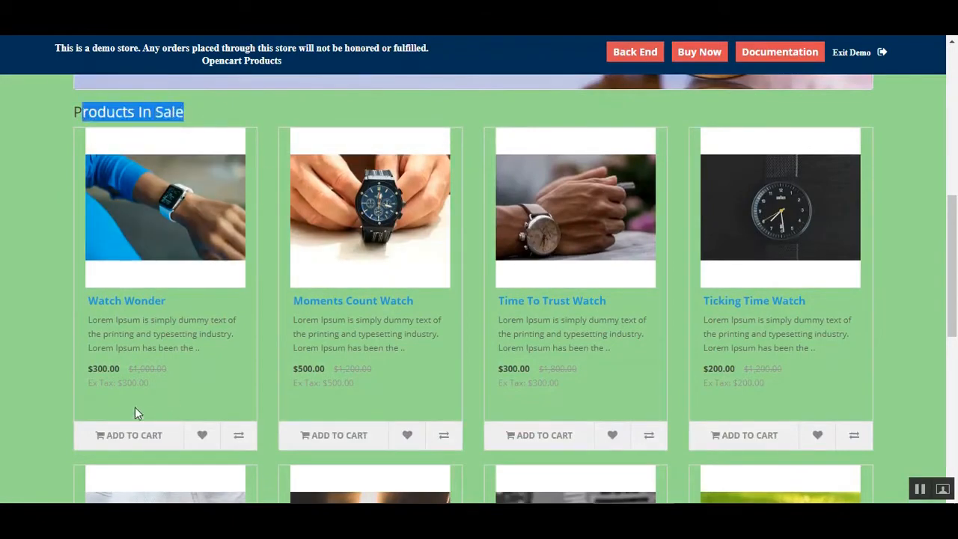
drag(88, 368, 117, 369)
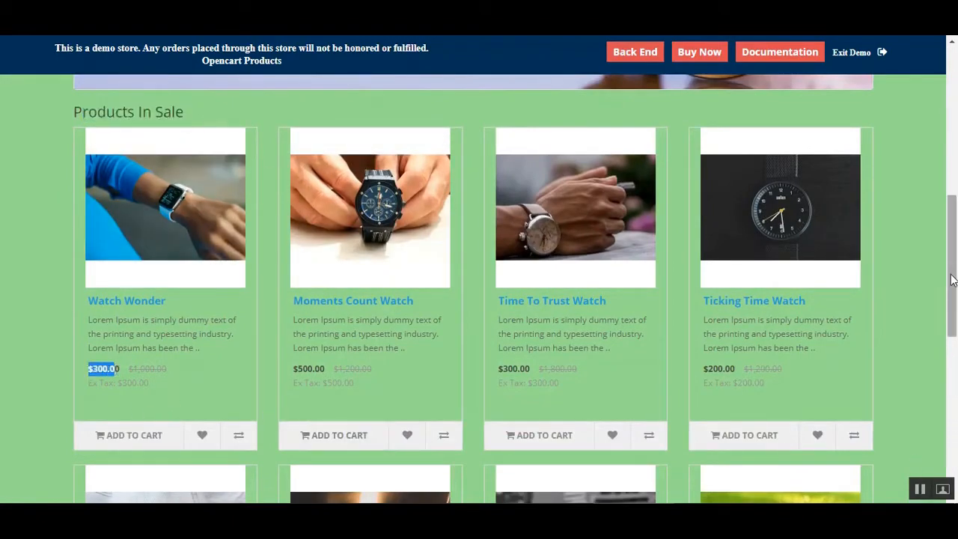
scroll(955, 427, up, 7)
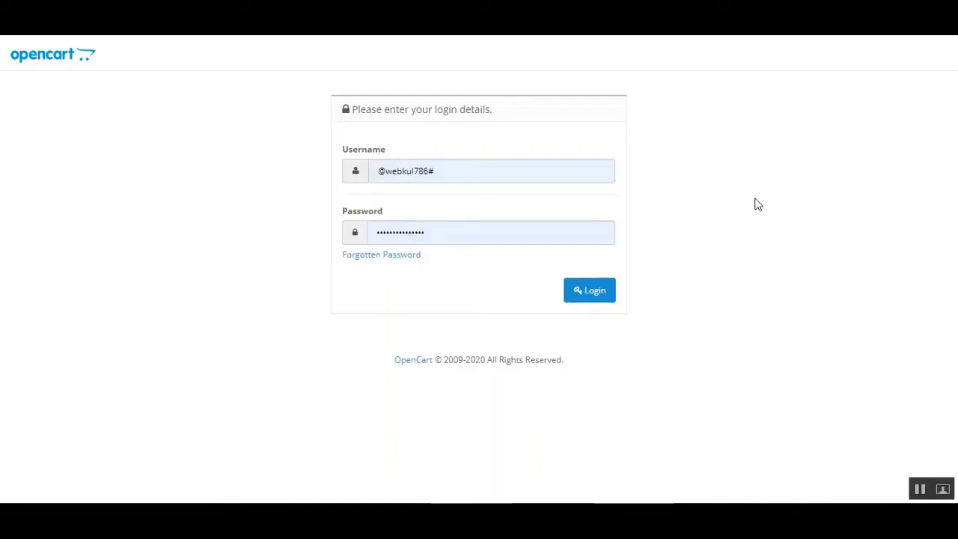
Log in to the store's admin back end with the prefilled credentials and open the Season Sales Config Setting and Season Sale pages.
click(581, 293)
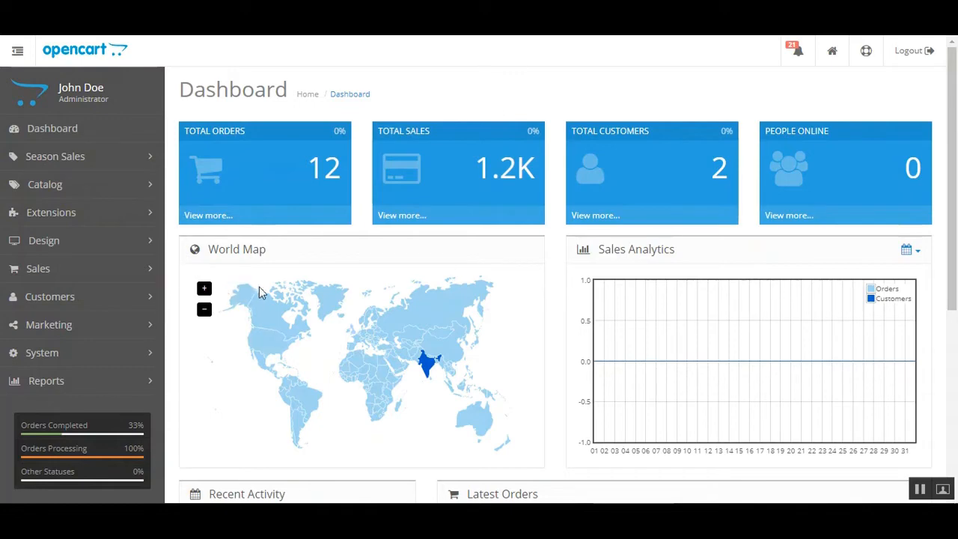
click(80, 168)
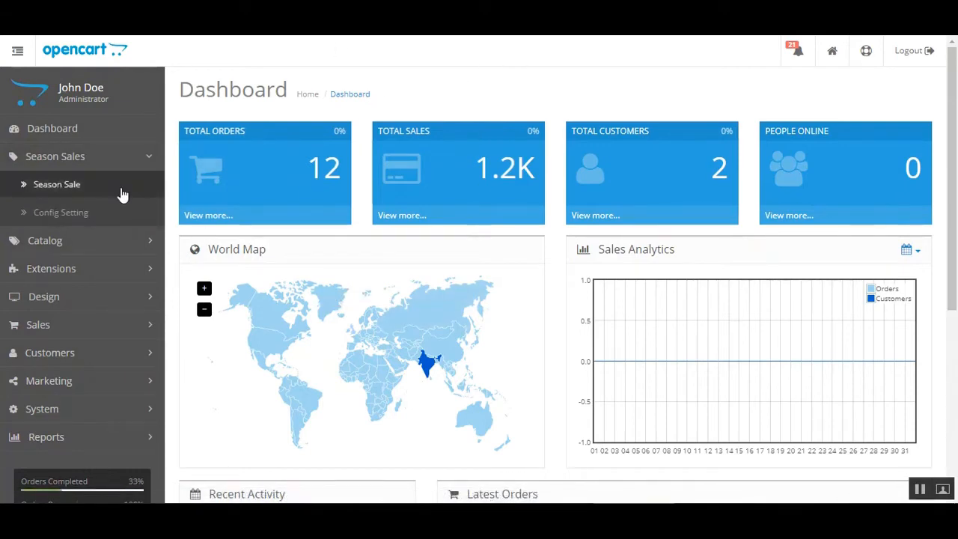
right_click(51, 211)
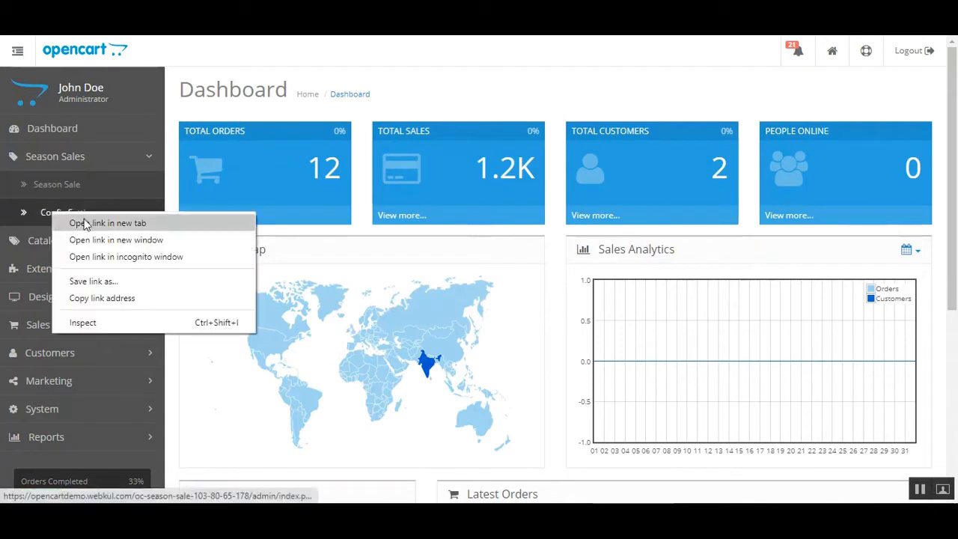
click(80, 219)
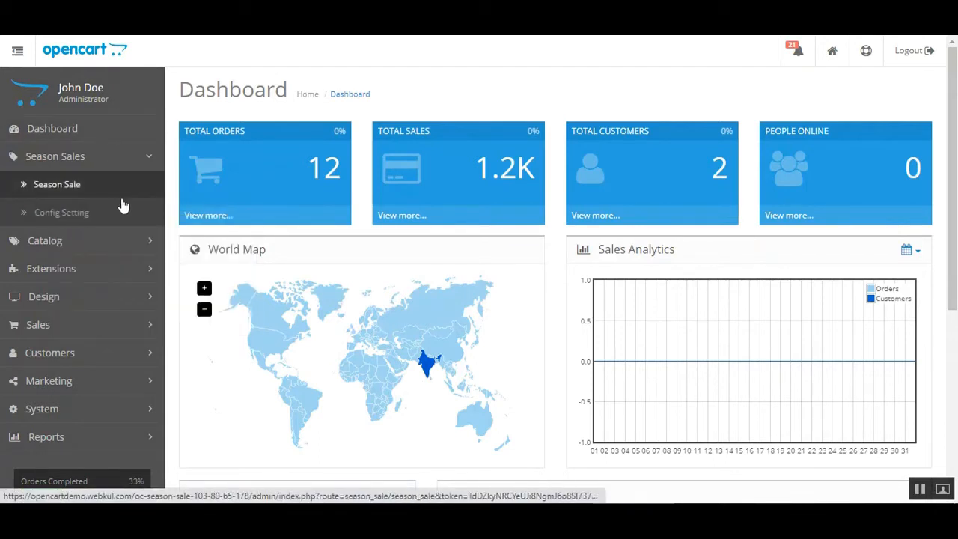
click(75, 195)
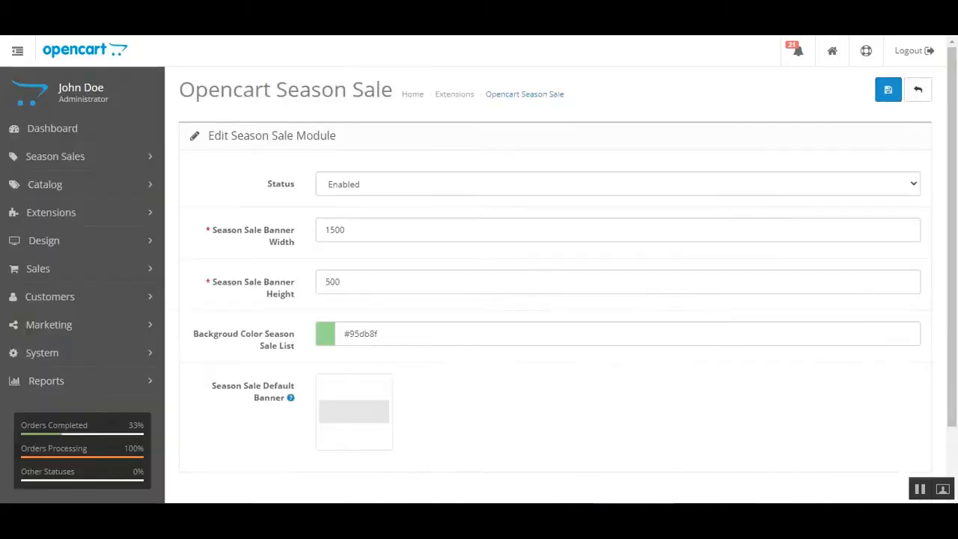
Review the Opencart Season Sale module's Status options, Enabled and Disabled, without changing the setting.
drag(208, 91, 382, 91)
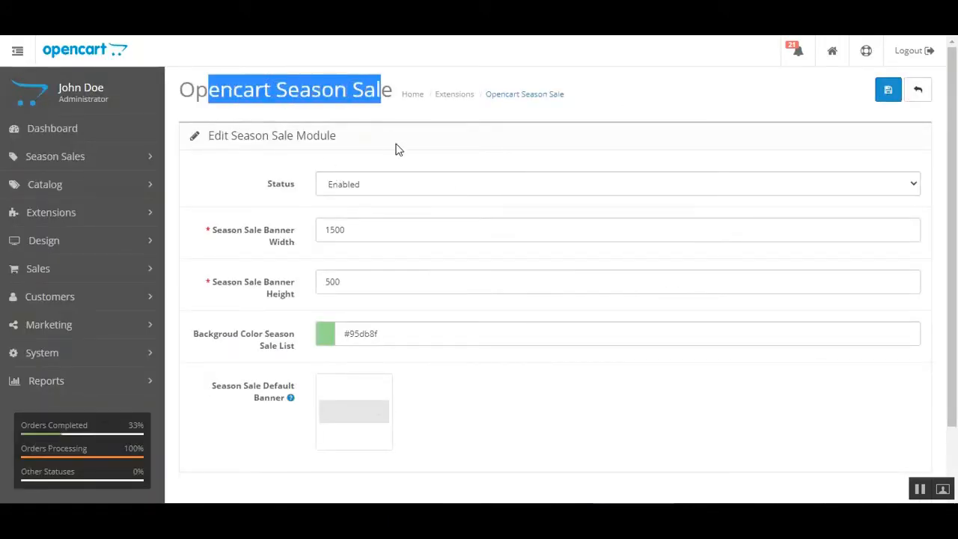
click(398, 189)
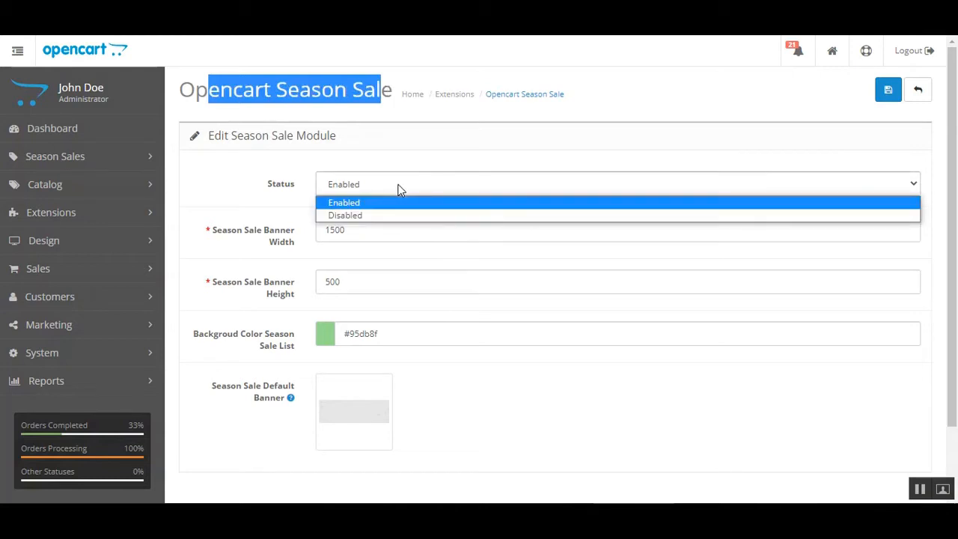
click(428, 153)
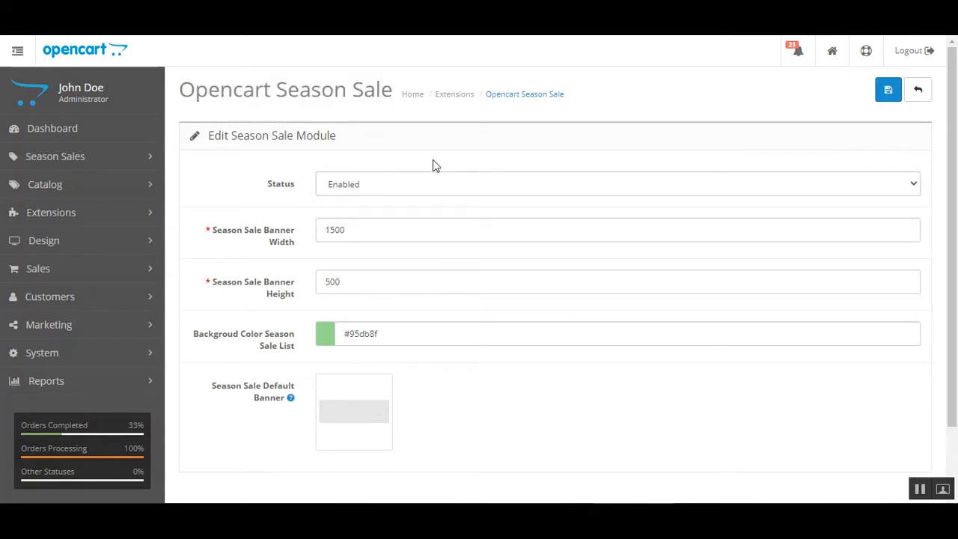
click(376, 193)
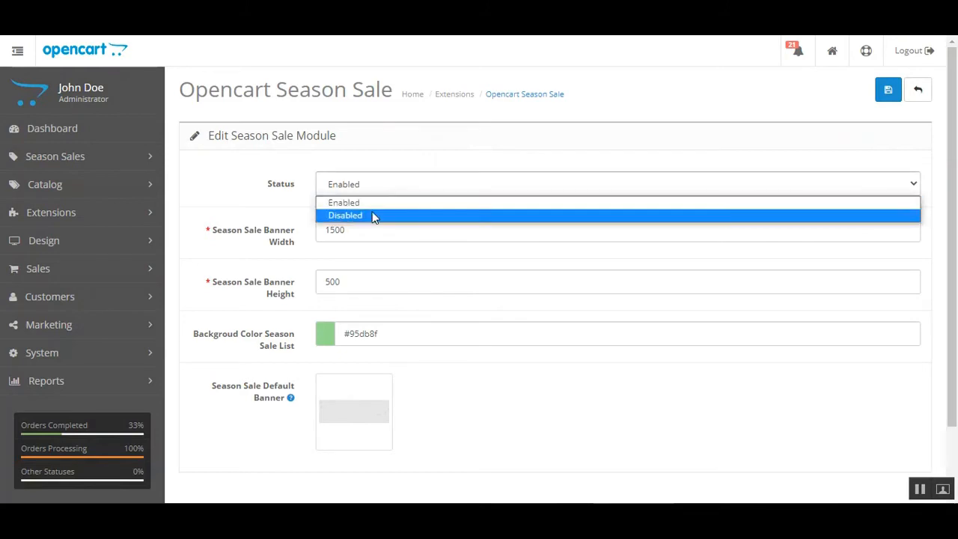
click(467, 157)
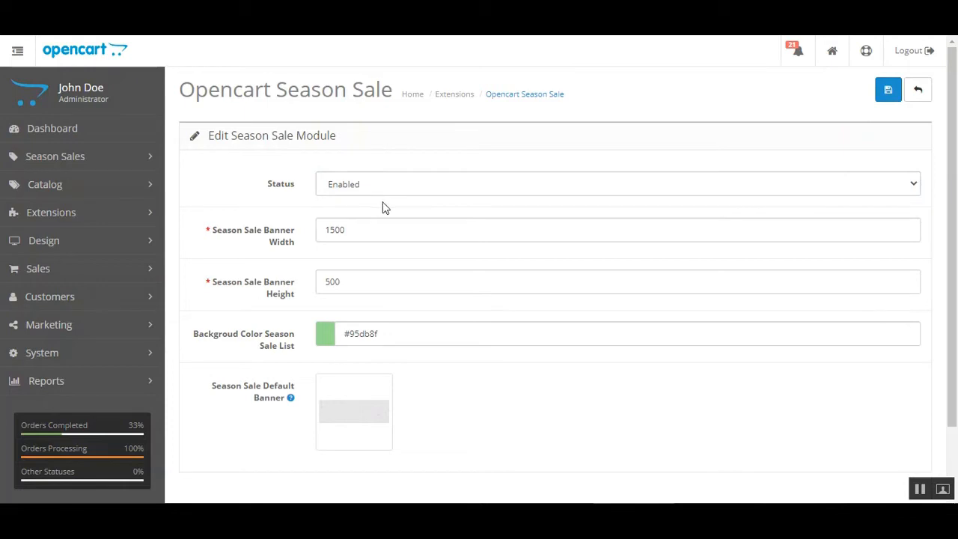
Examine the module's Season Sale Banner Width and Season Sale Banner Height settings.
click(403, 236)
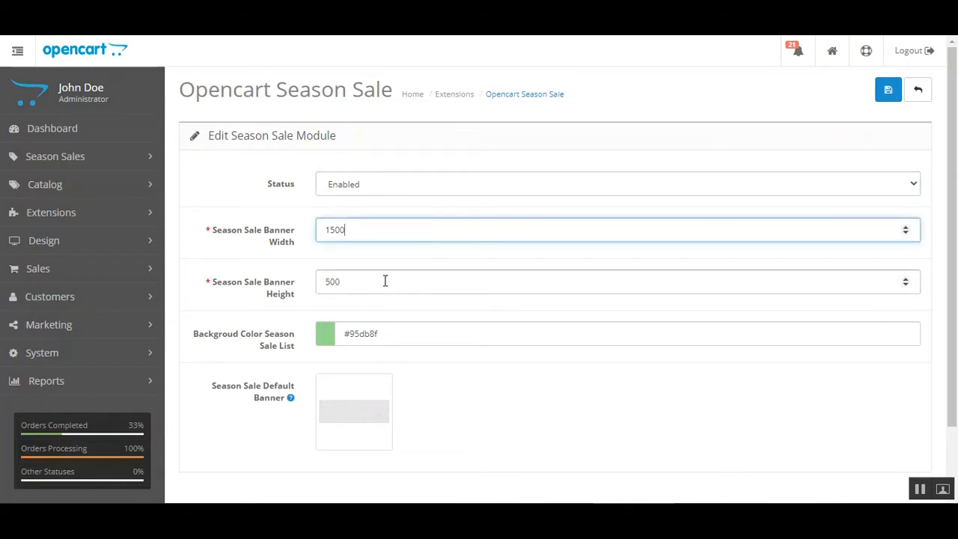
click(256, 265)
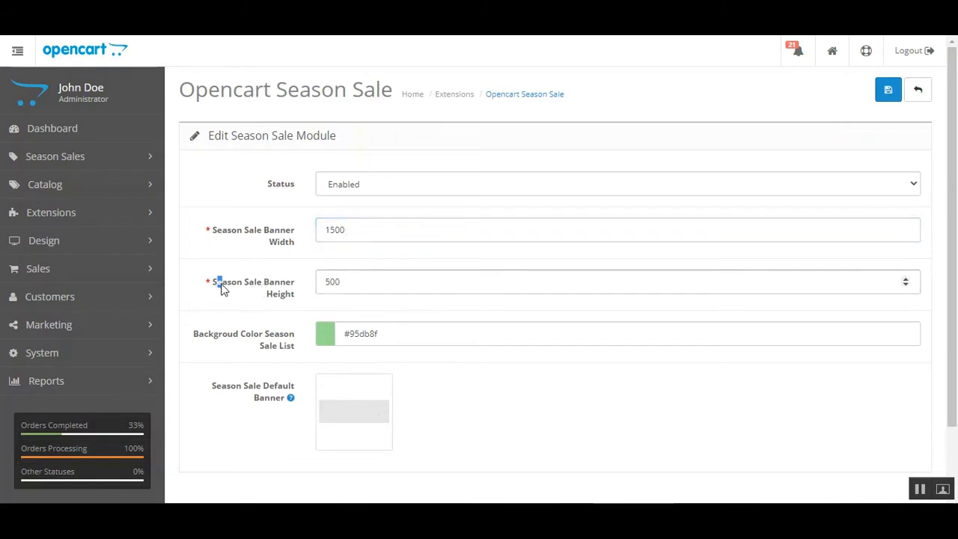
drag(220, 290, 286, 285)
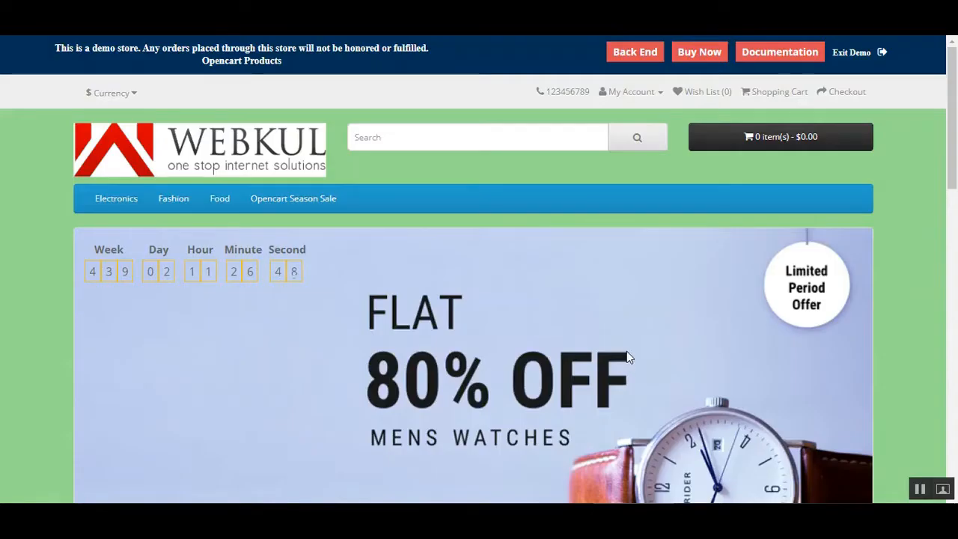
Inspect the men's watches sale banner and return to the store's home page.
scroll(627, 353, down, 2)
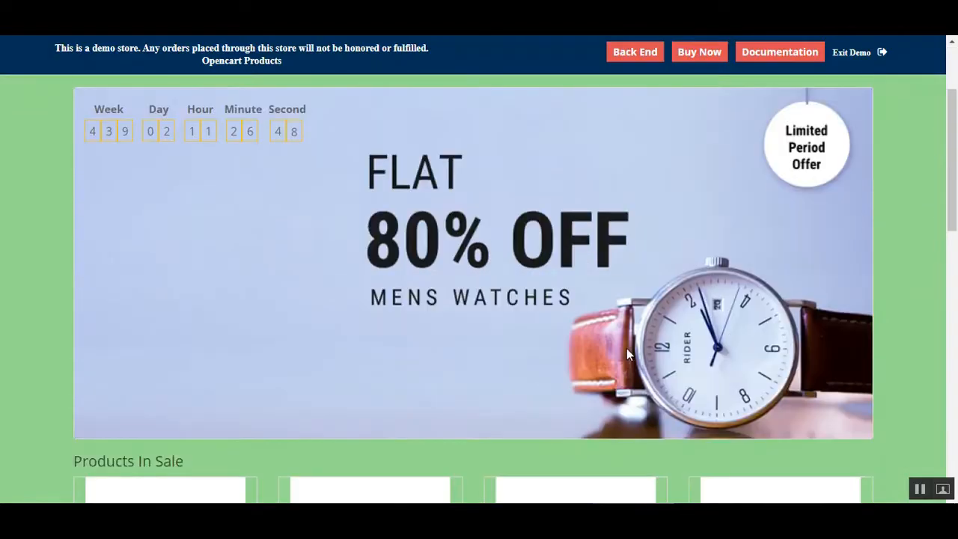
scroll(339, 244, up, 2)
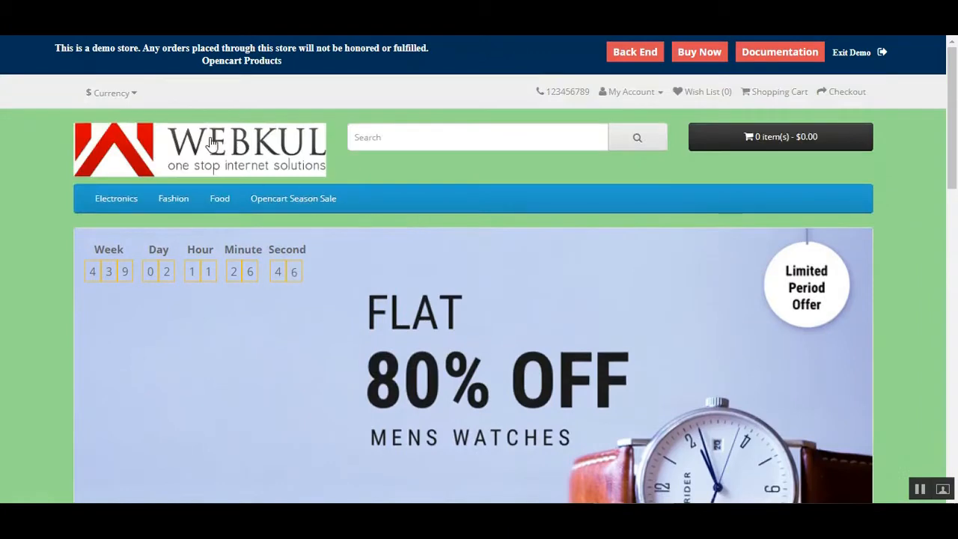
click(284, 238)
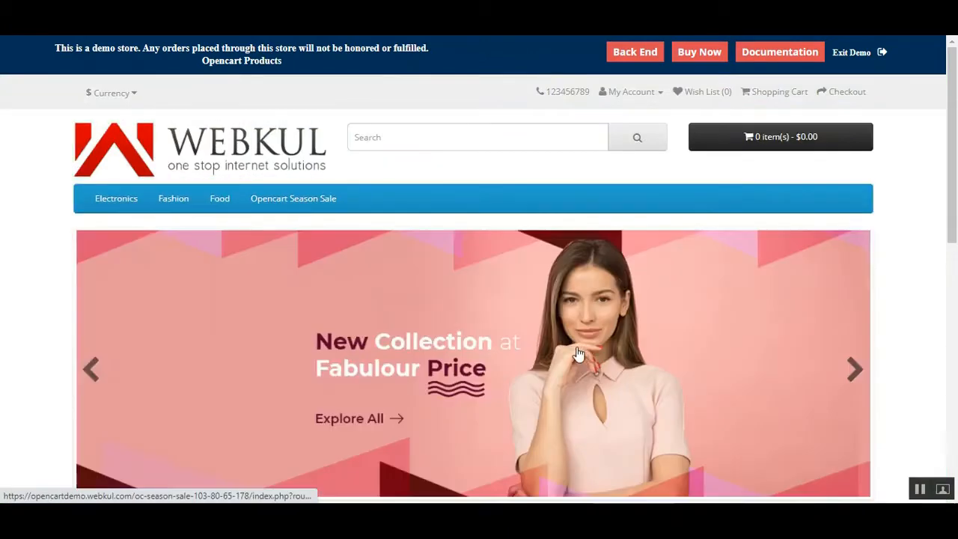
scroll(774, 247, down, 2)
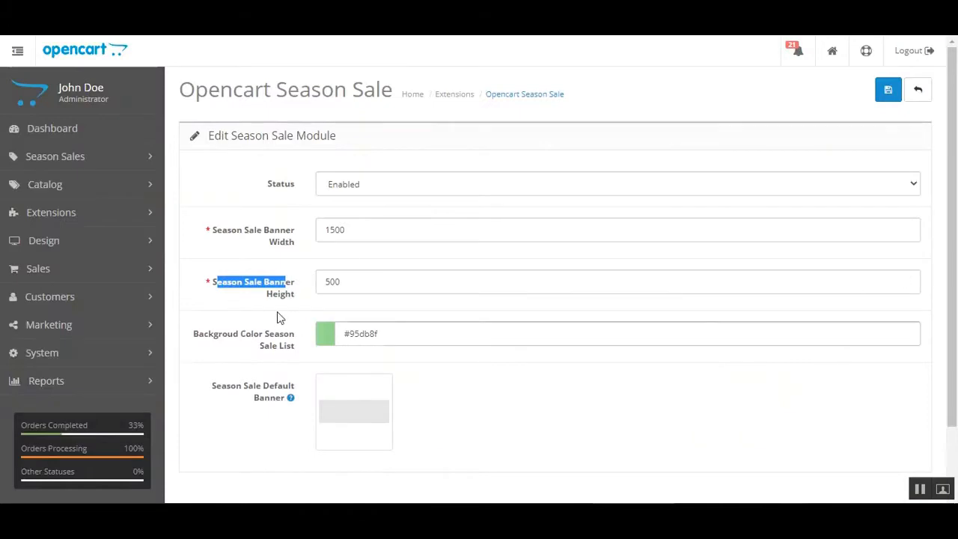
Open the men's watches sale from the home page banner and examine the background color around its Products In Sale list.
click(225, 342)
drag(200, 342, 284, 341)
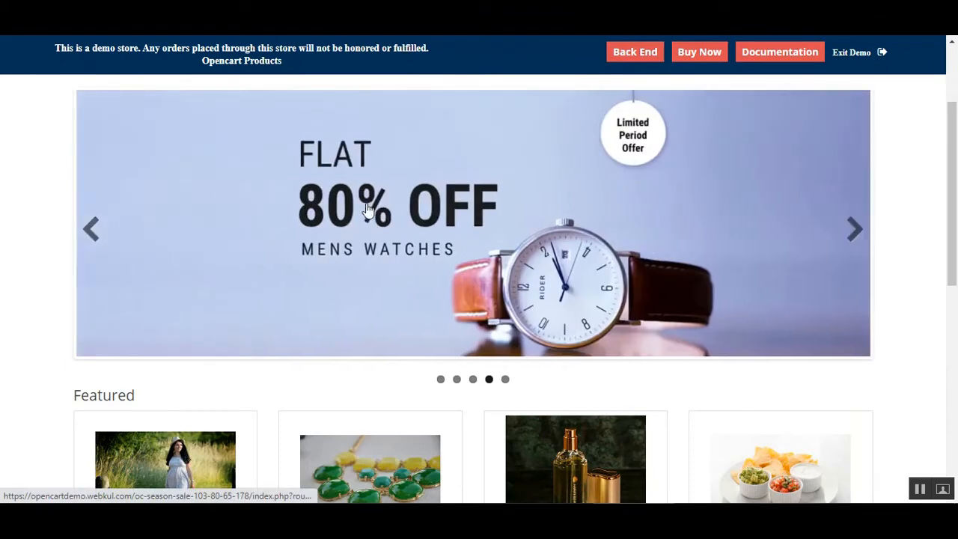
click(372, 264)
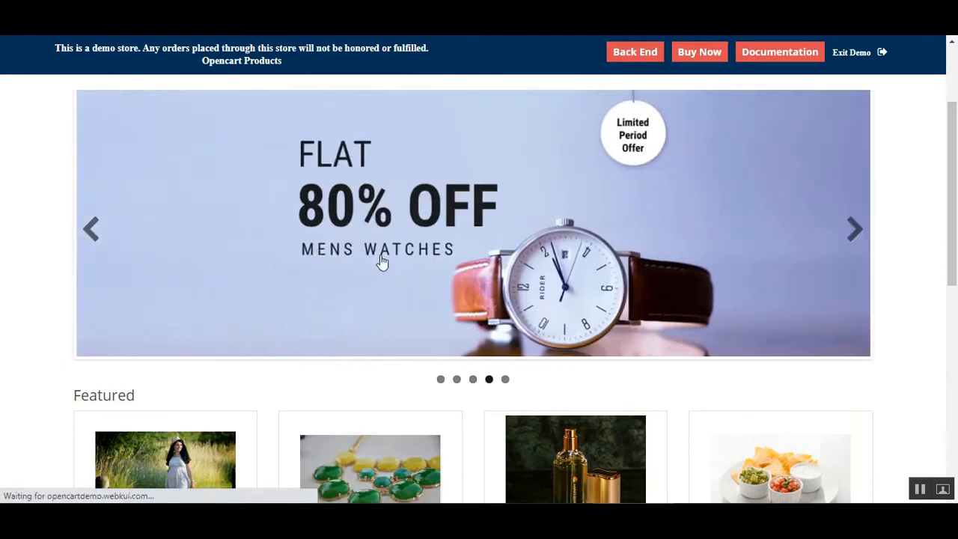
scroll(388, 259, down, 3)
scroll(388, 259, down, 2)
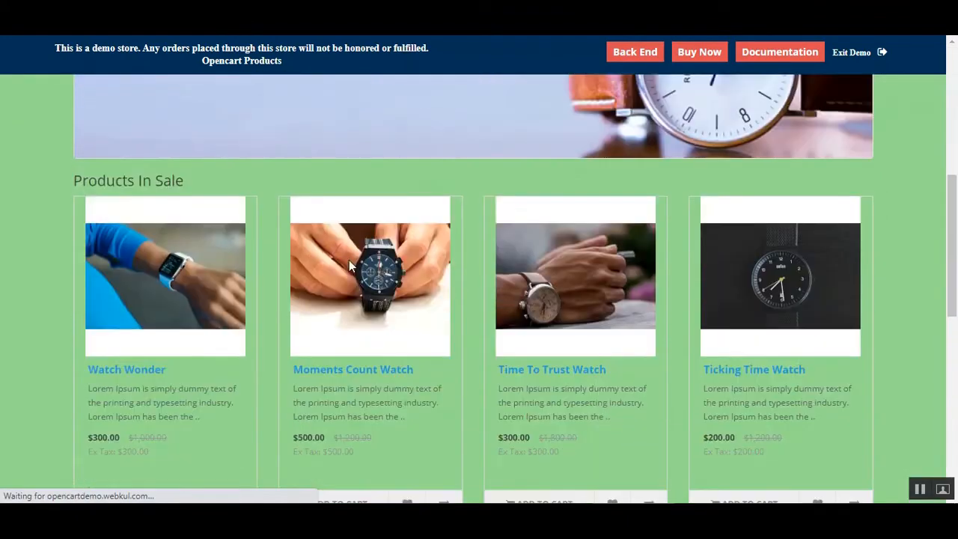
drag(105, 183, 185, 185)
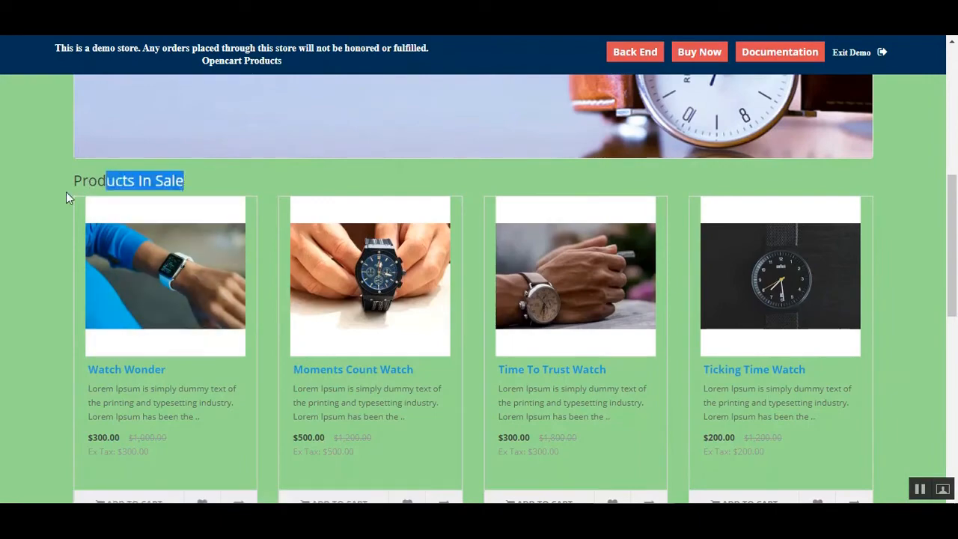
scroll(143, 369, up, 3)
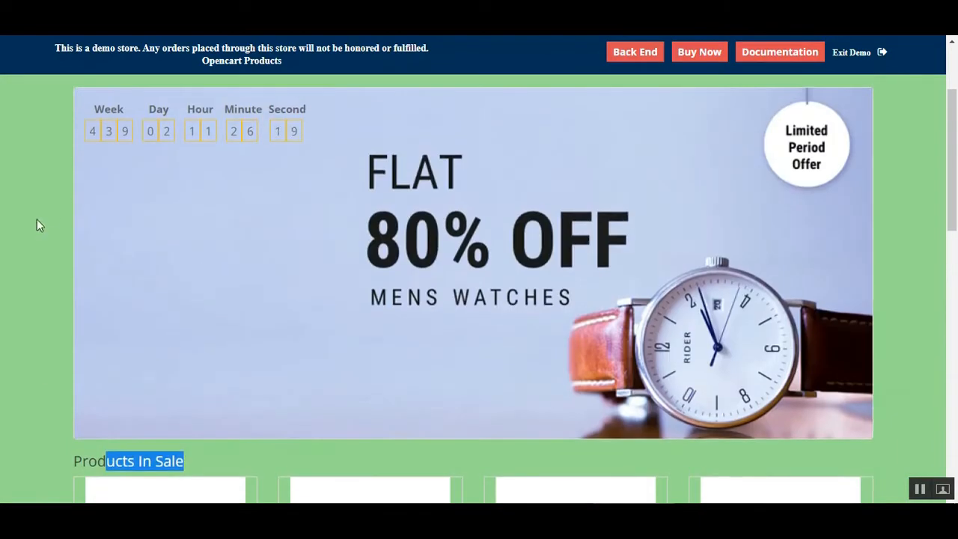
scroll(37, 222, down, 8)
scroll(125, 258, up, 5)
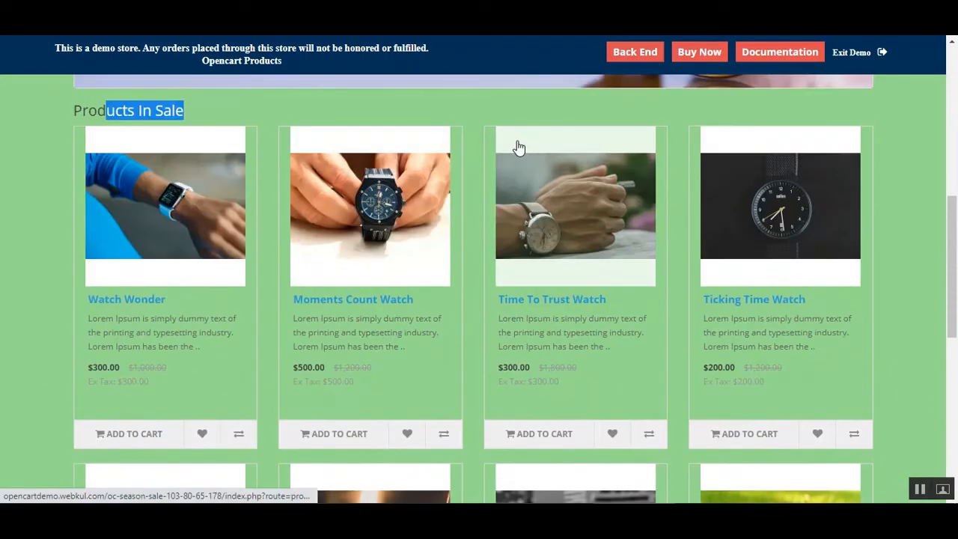
Review the module's Backgroud Color Season Sale List and Season Sale Default Banner settings, showing the default banner's image options.
key(ctrl+Tab)
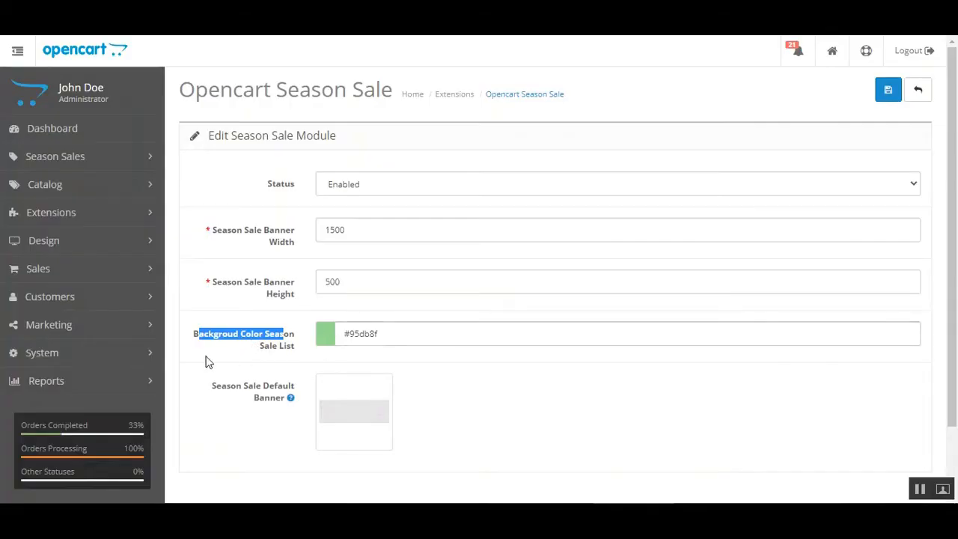
drag(205, 336, 291, 351)
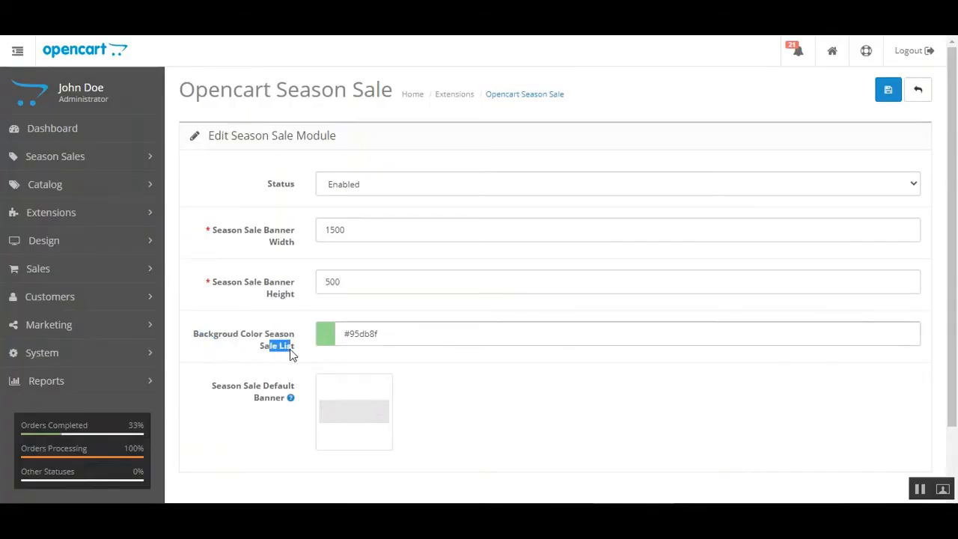
scroll(407, 336, down, 2)
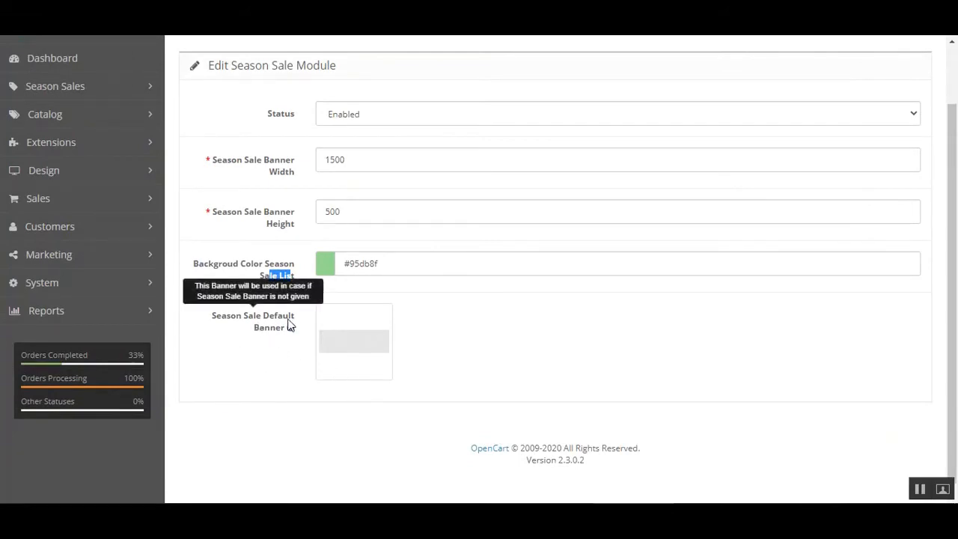
mouse_move(277, 337)
click(482, 358)
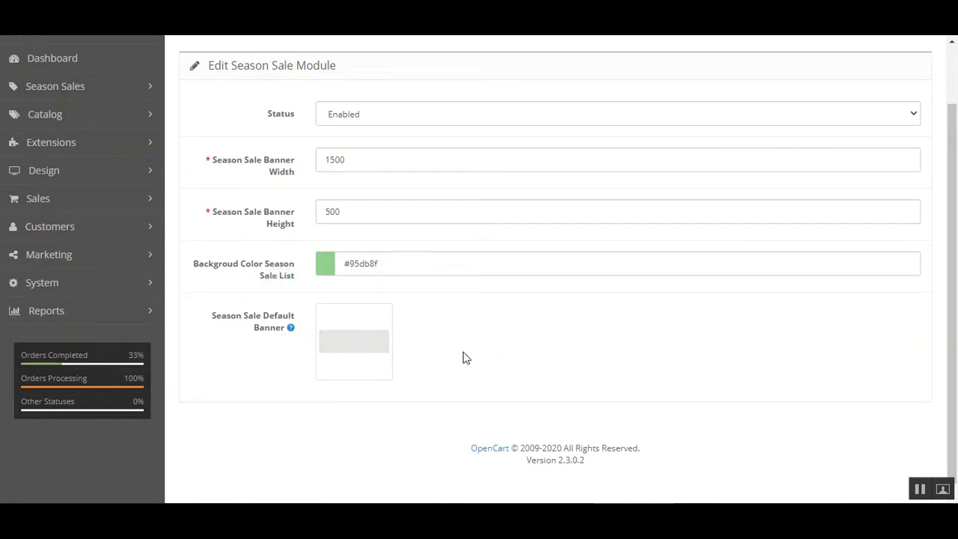
click(349, 353)
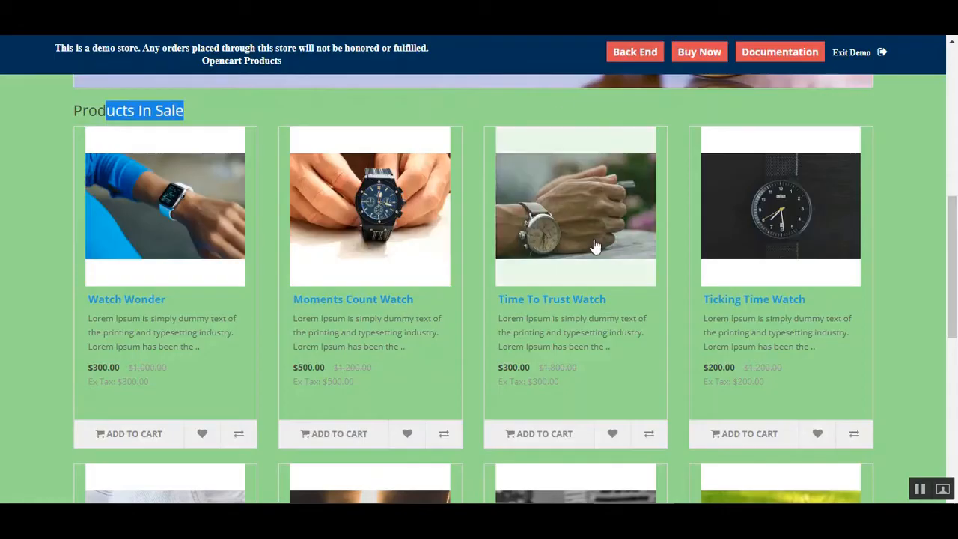
Return to the store's home page and browse the season sale banners in the carousel.
scroll(62, 151, up, 6)
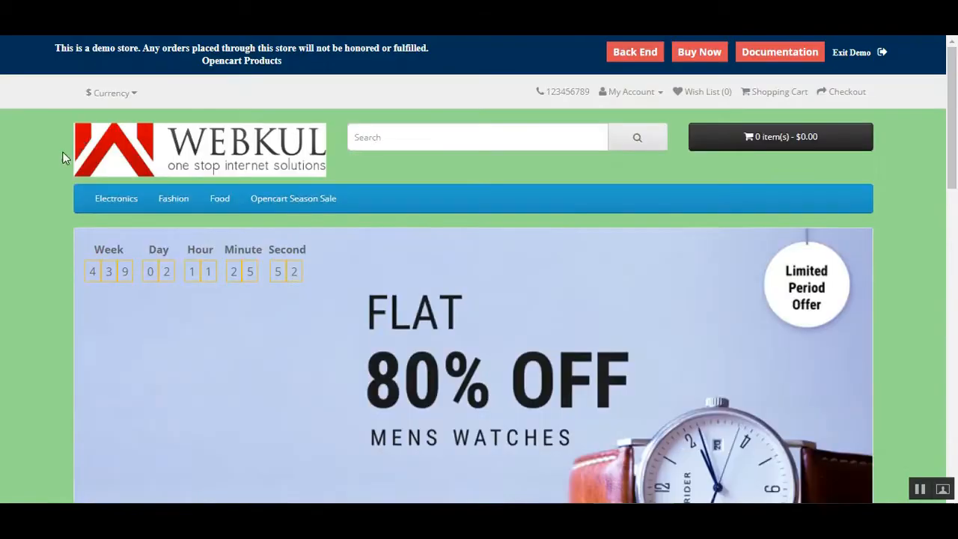
click(173, 153)
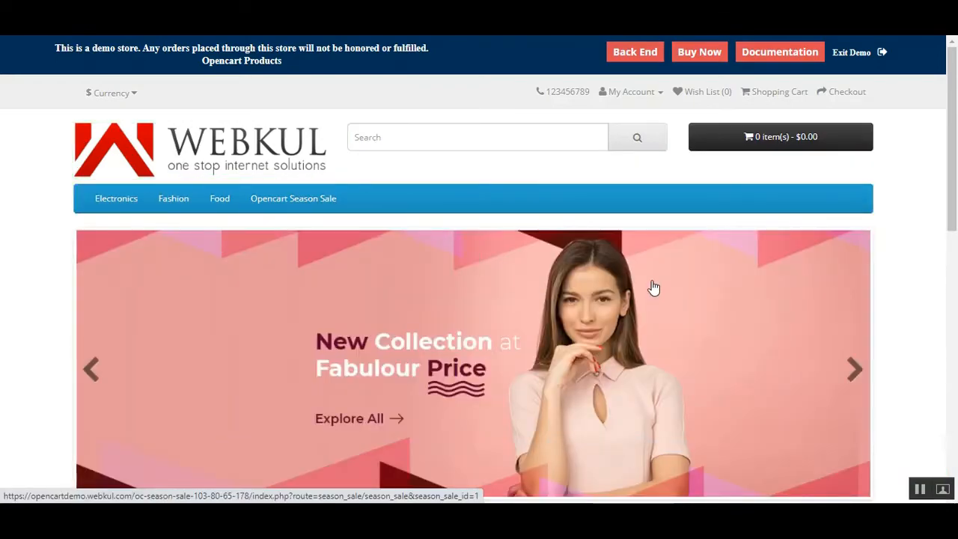
scroll(651, 289, down, 2)
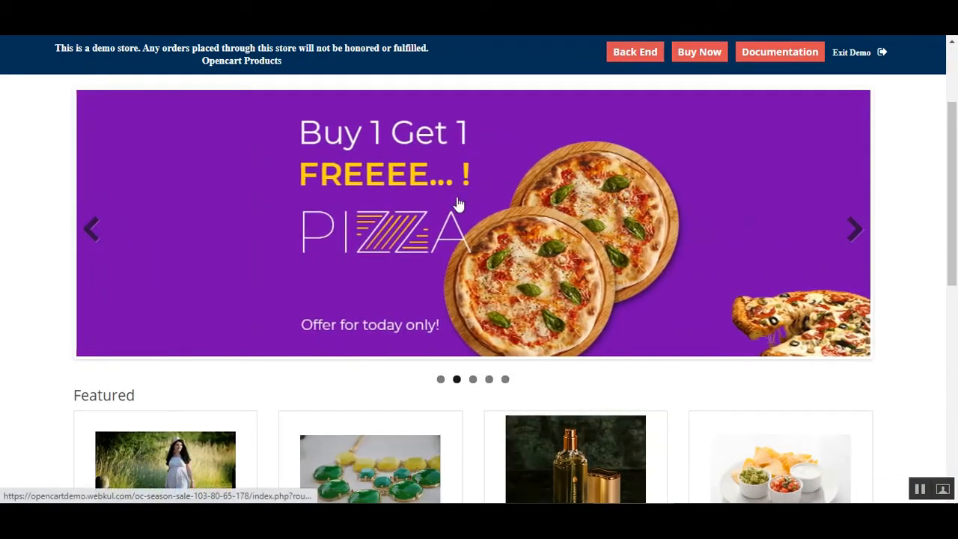
click(855, 233)
click(853, 237)
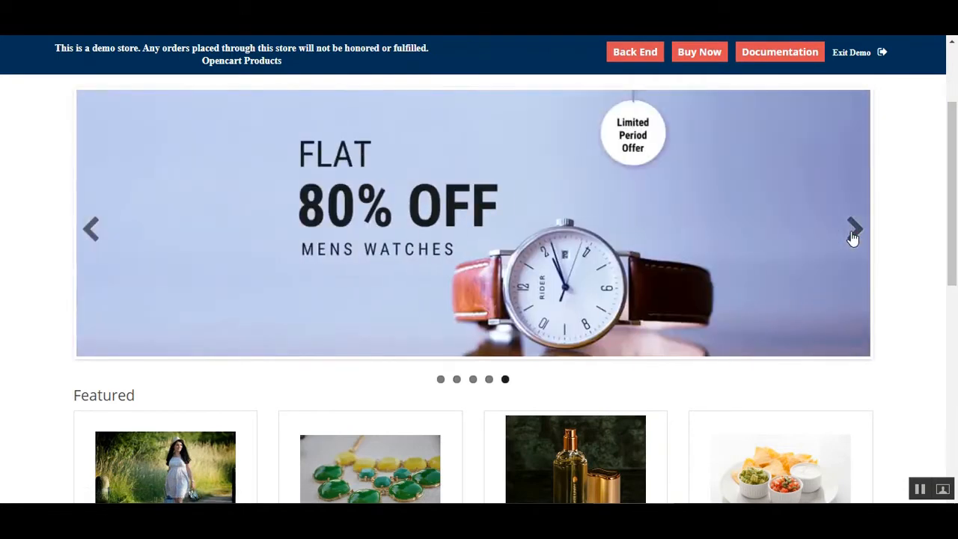
click(853, 237)
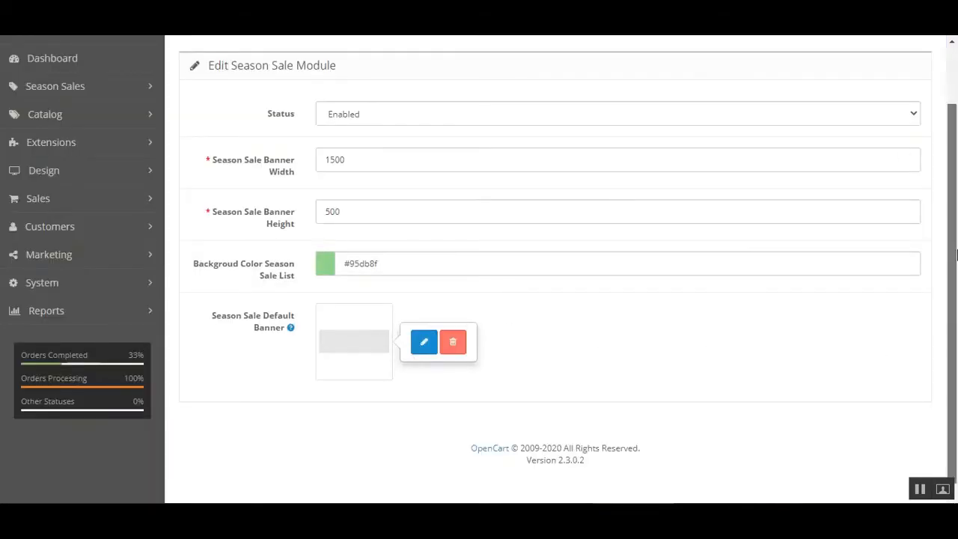
Open the Season Sale list in the admin and select the New Collection, Summer Dress and Man Watch sales.
scroll(710, 353, up, 1)
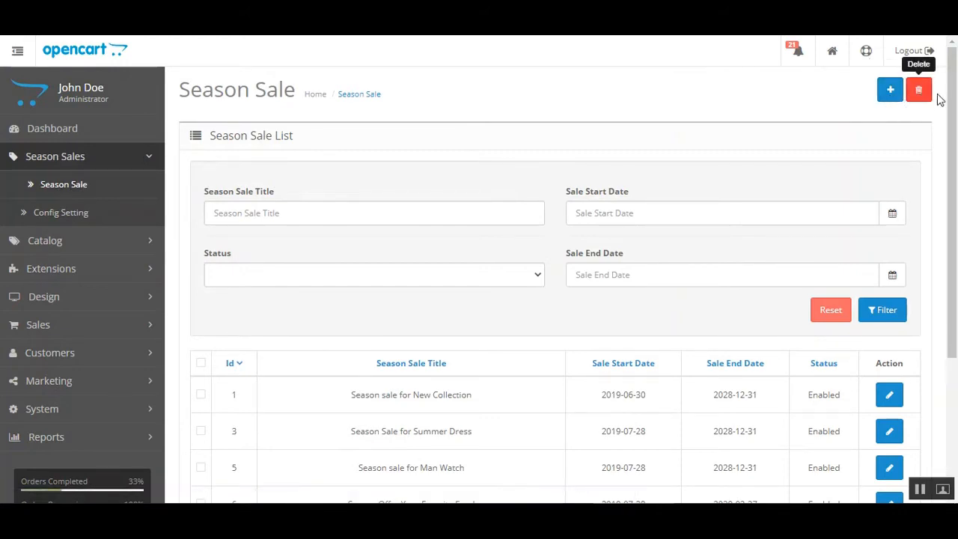
drag(951, 110, 950, 209)
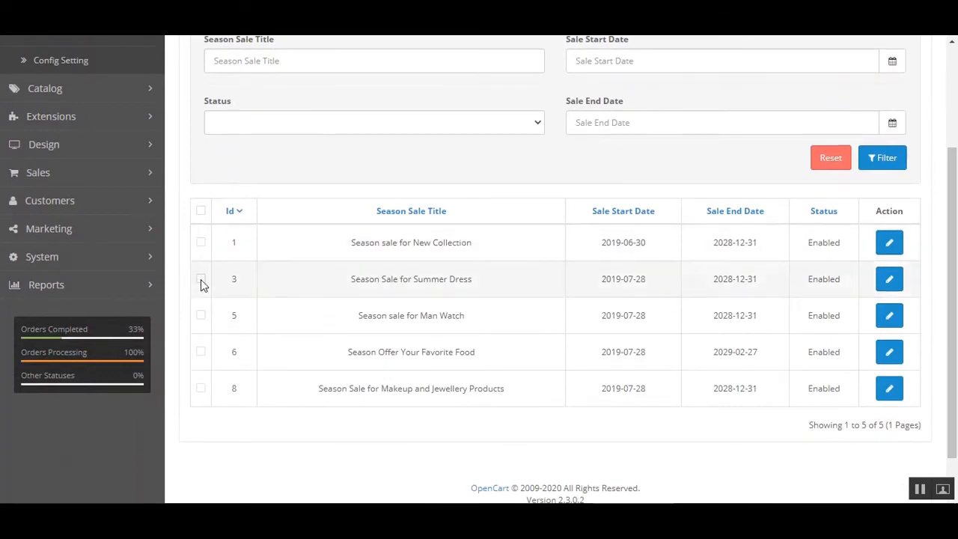
click(202, 242)
click(202, 279)
click(891, 240)
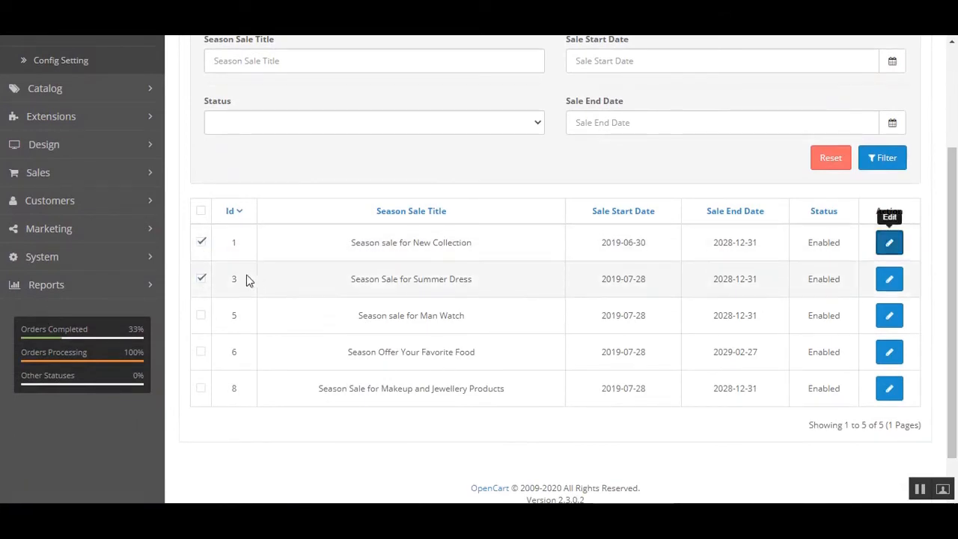
click(201, 315)
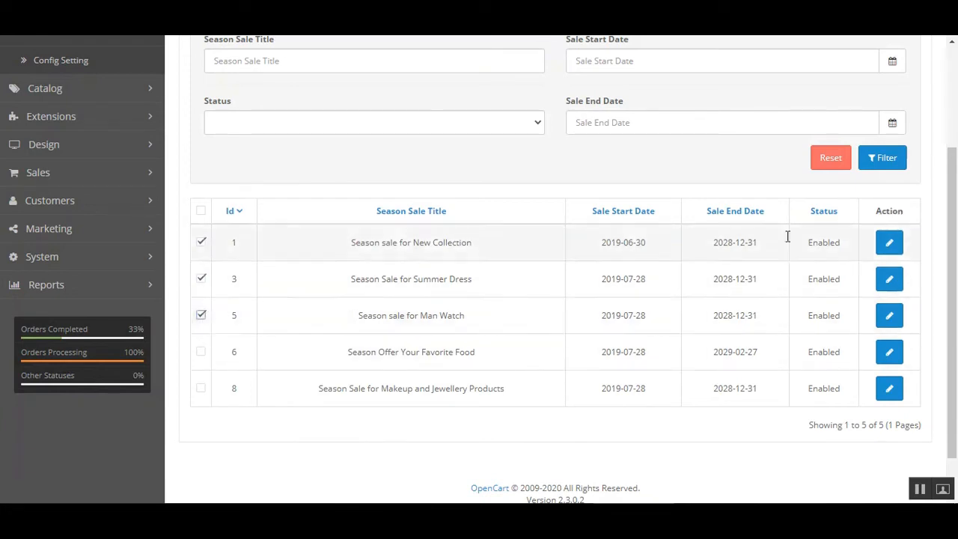
drag(953, 212, 955, 147)
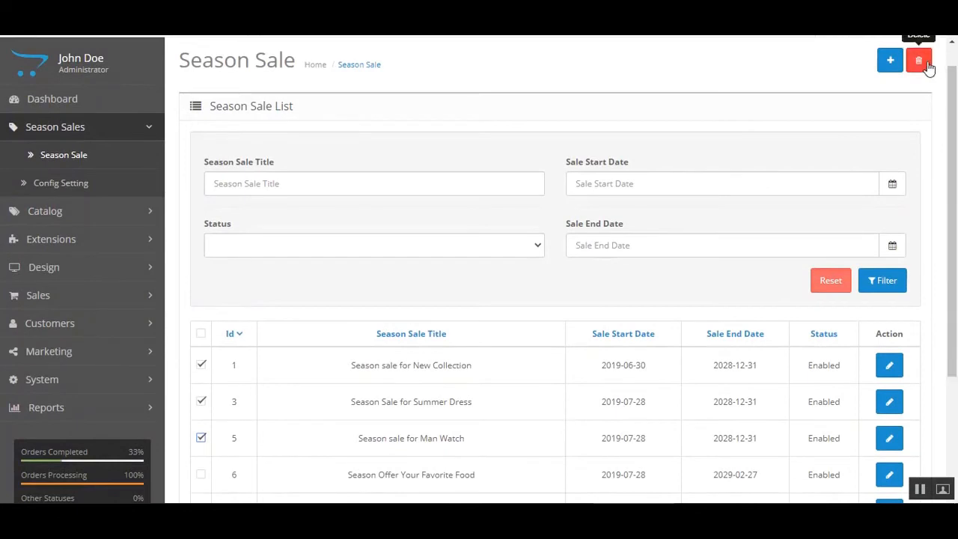
Select all season sales in the list and locate the Delete option without deleting anything.
scroll(252, 355, down, 1)
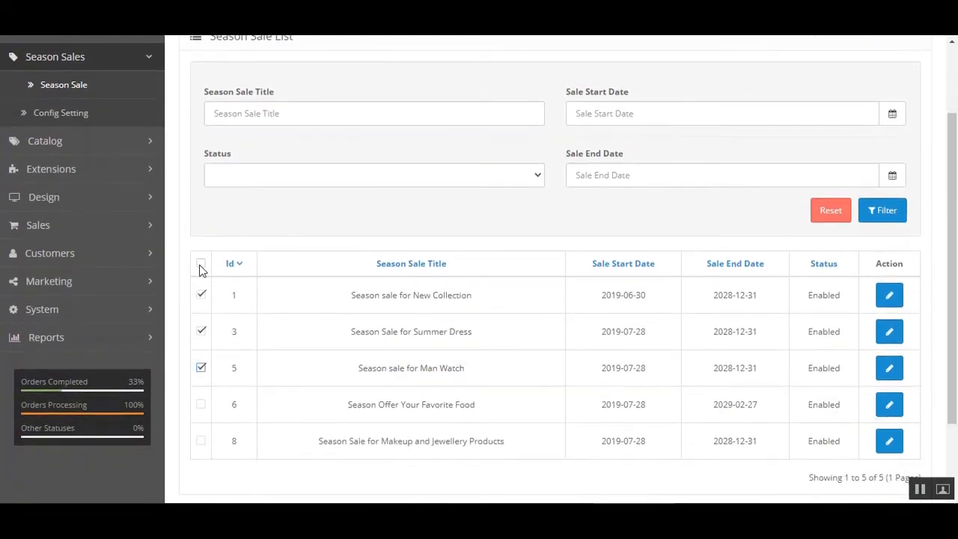
click(200, 265)
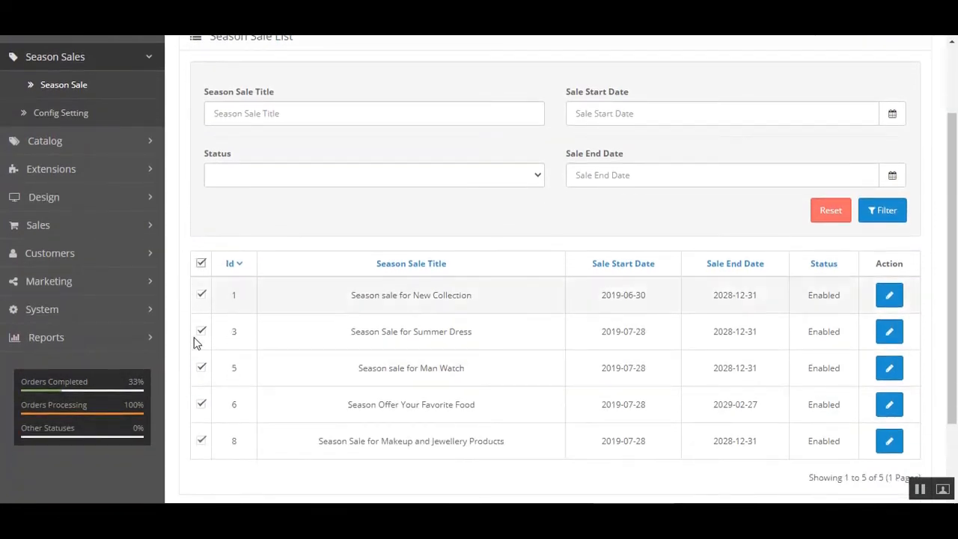
drag(955, 200, 955, 132)
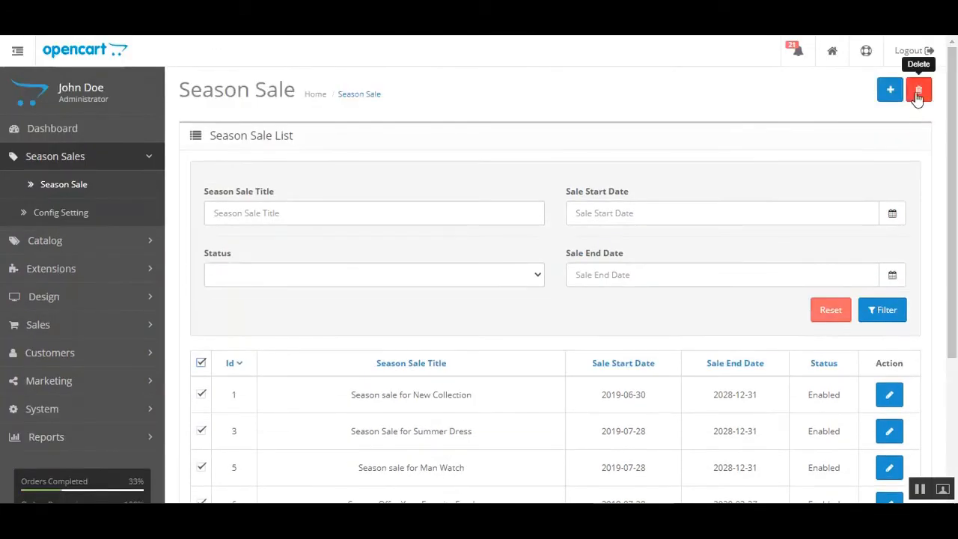
scroll(817, 194, down, 3)
scroll(817, 194, up, 3)
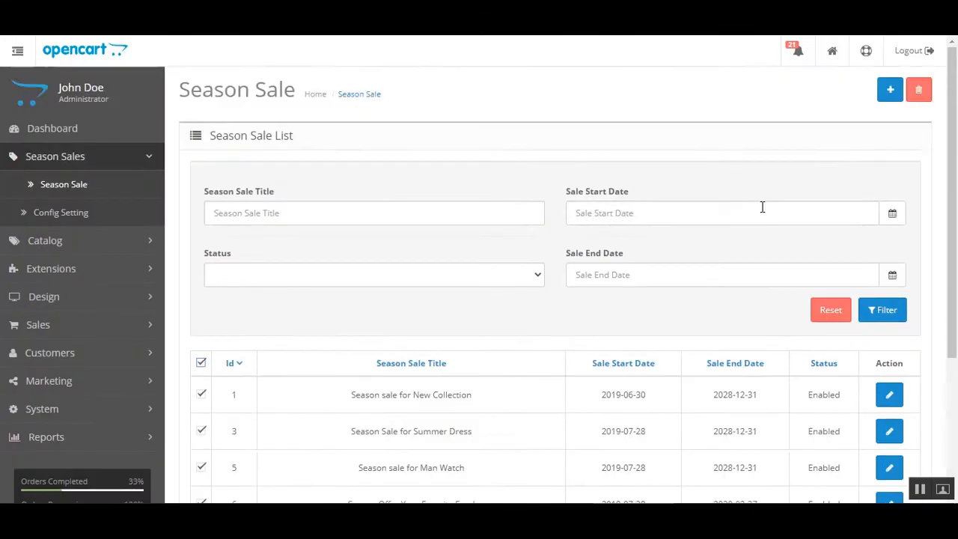
Start adding a new season sale and set its Status to Enabled.
click(889, 92)
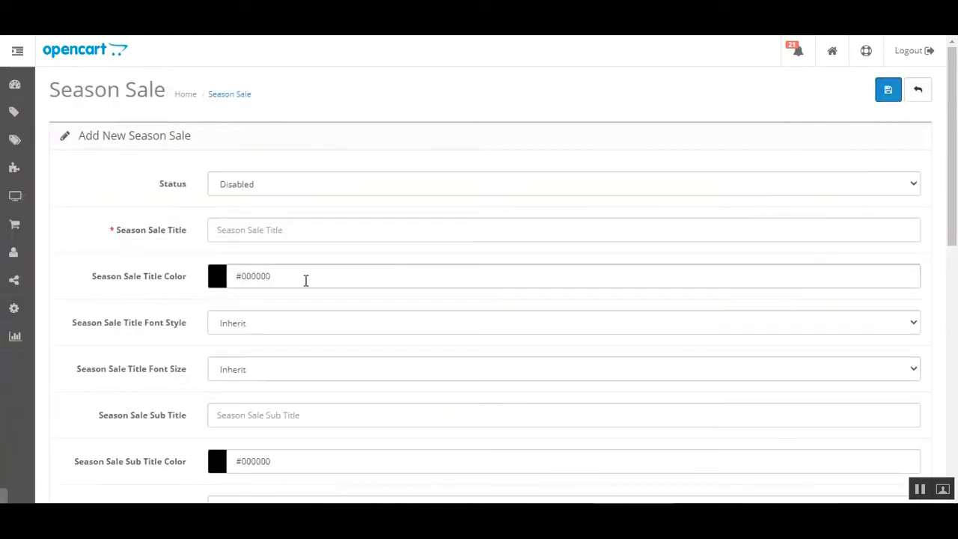
drag(220, 138, 355, 254)
click(398, 188)
click(398, 203)
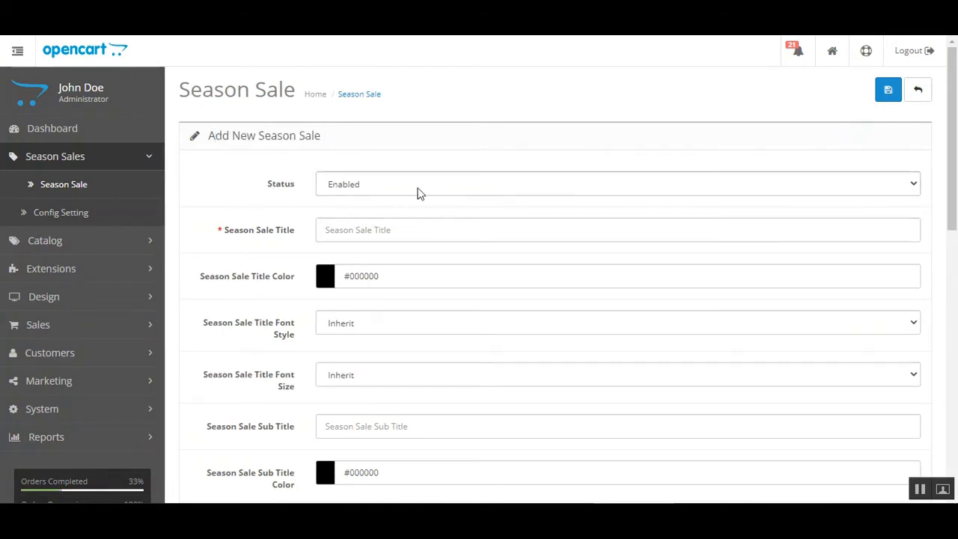
Review the new season sale's title and sub title fields, including their color, font style and font size settings.
scroll(712, 252, down, 1)
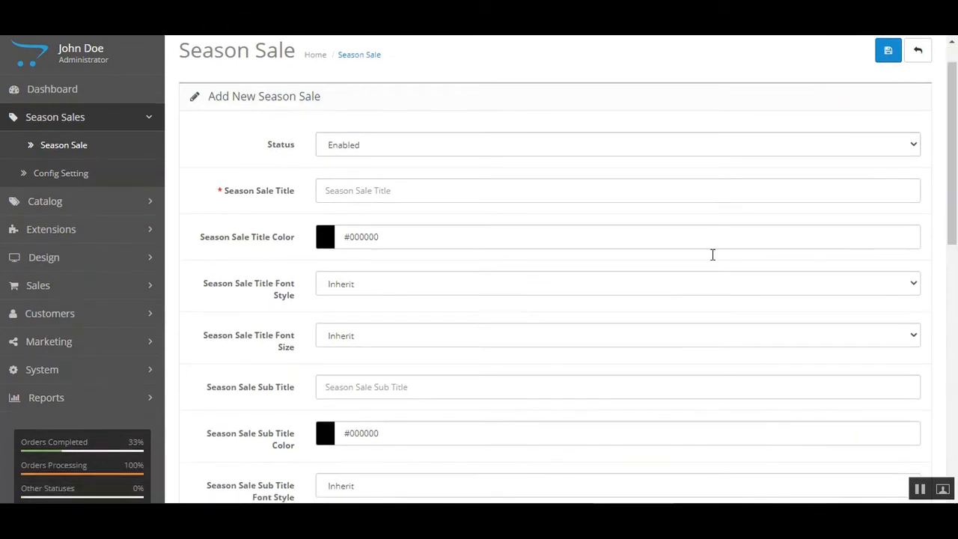
drag(243, 198, 287, 200)
click(416, 195)
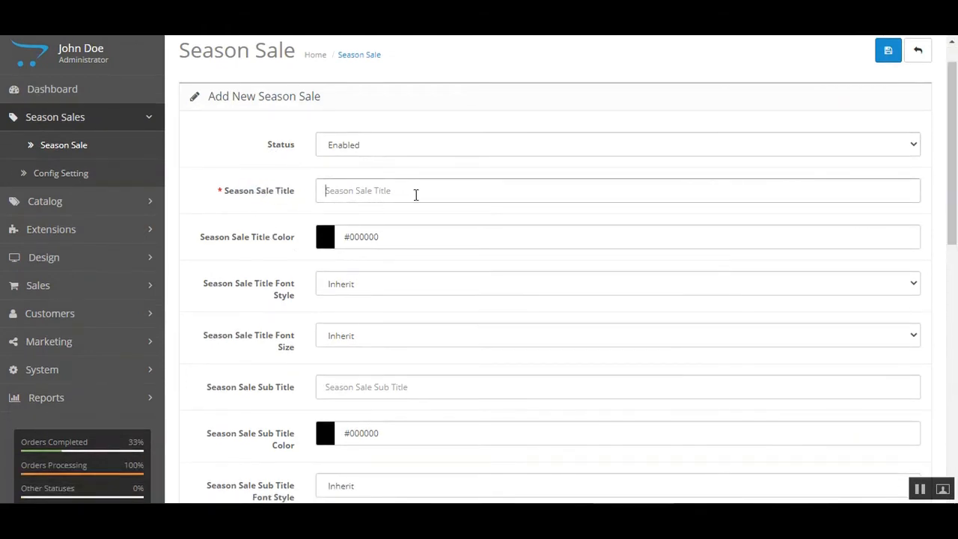
drag(210, 241, 296, 244)
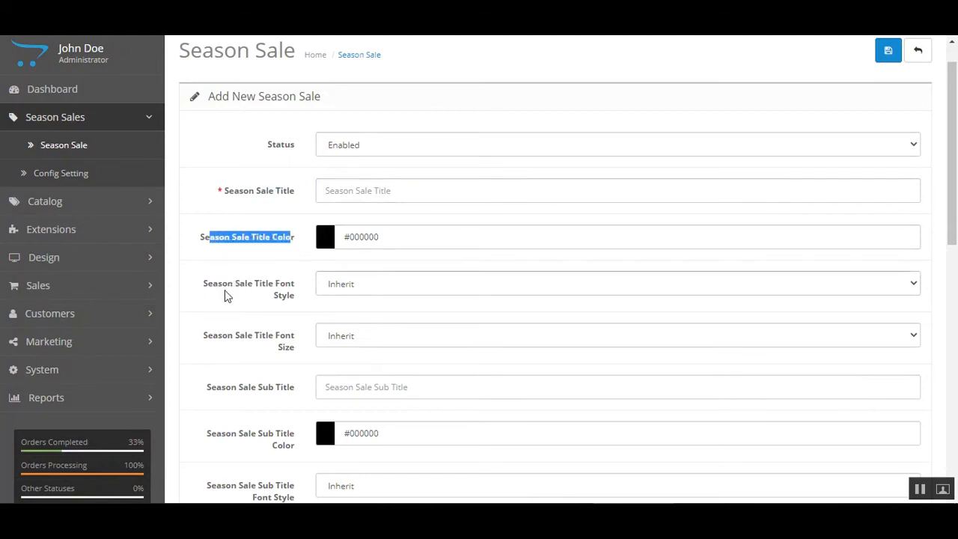
scroll(368, 306, down, 2)
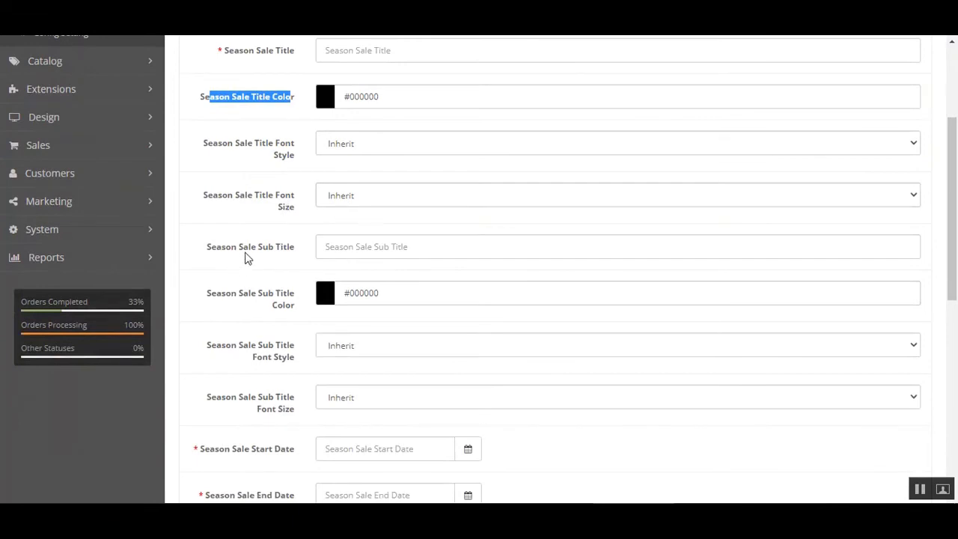
scroll(390, 254, down, 2)
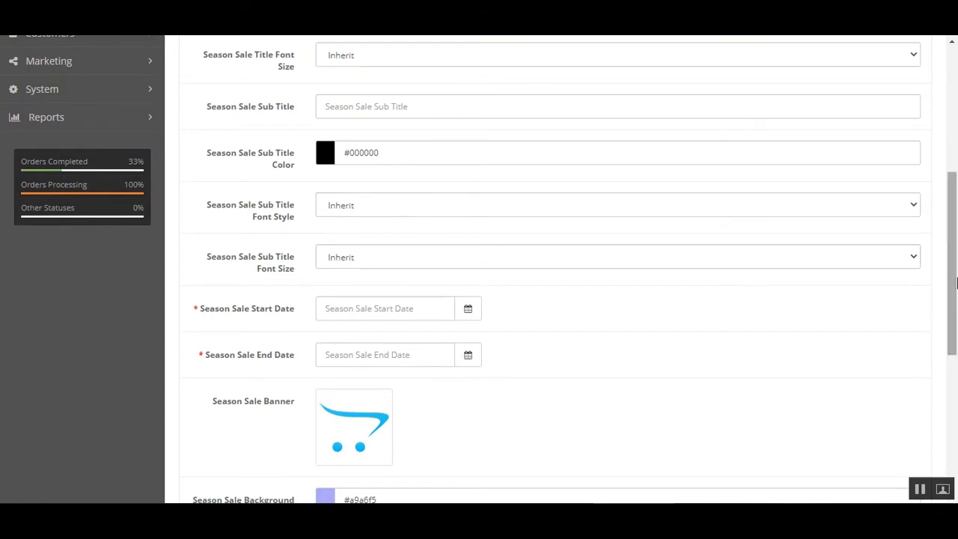
drag(955, 285, 956, 323)
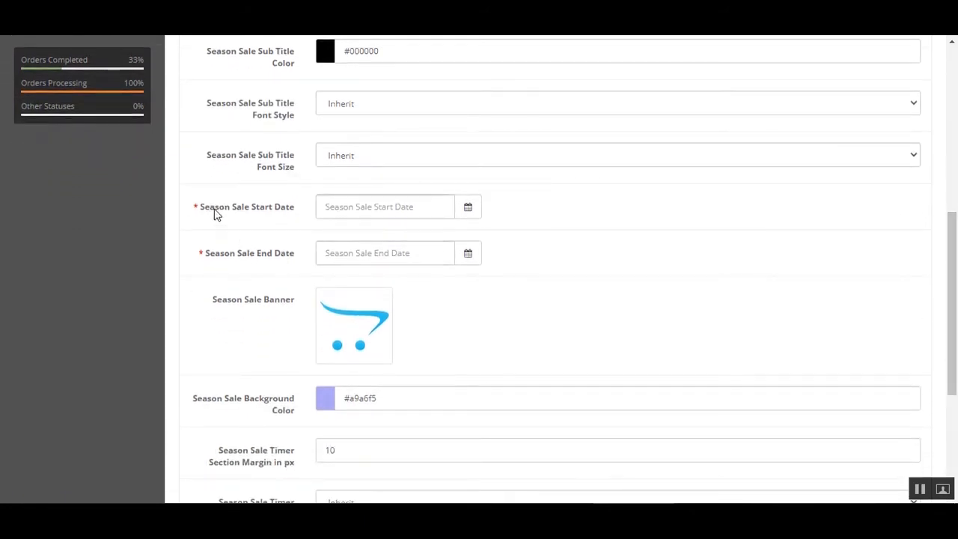
Set the Season Sale End Date to 2020-07-31.
drag(215, 209, 311, 216)
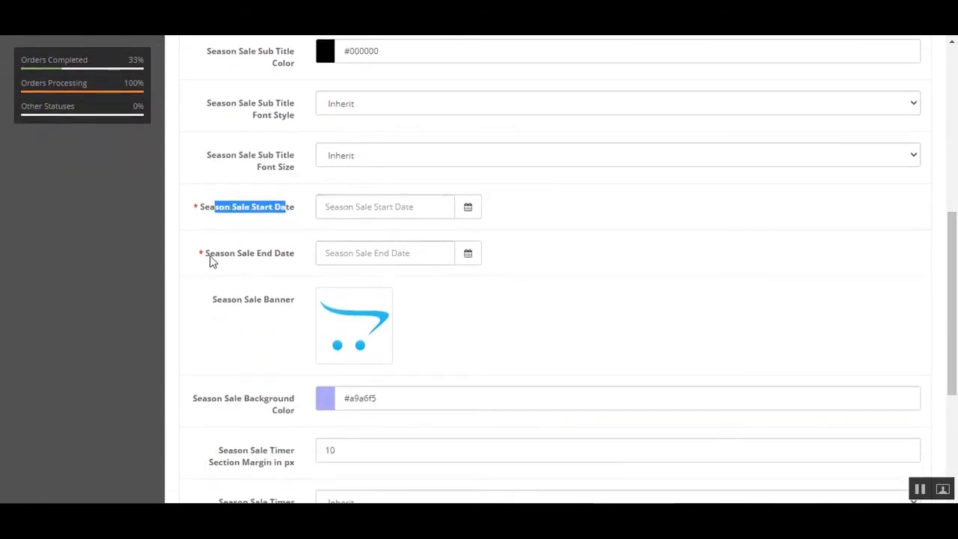
drag(210, 259, 298, 261)
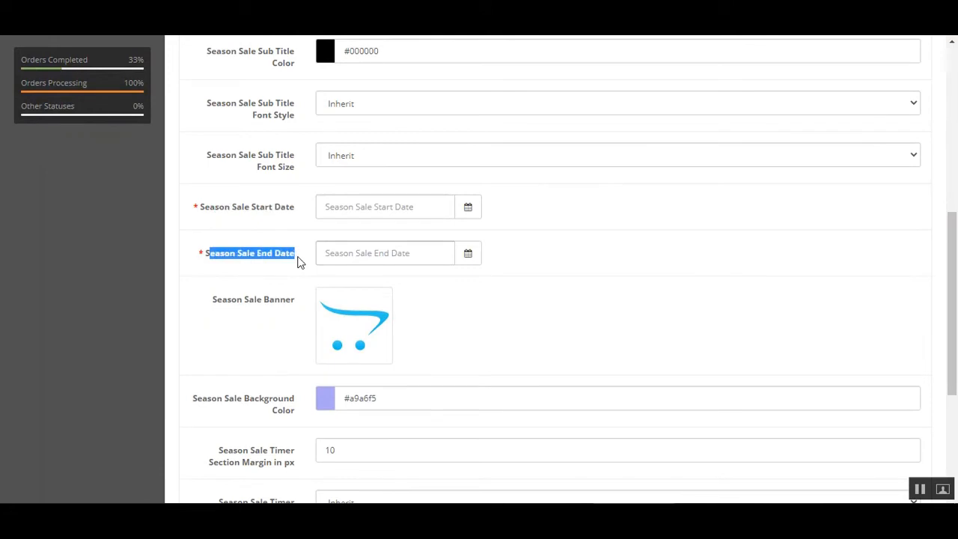
click(473, 262)
click(543, 220)
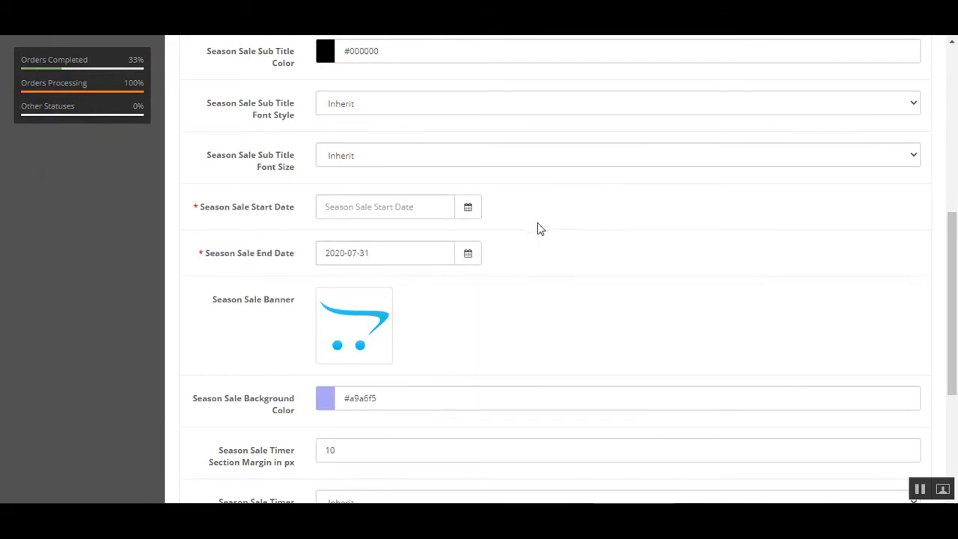
Review the Season Sale Banner and Season Sale Background Color settings of the new sale.
scroll(540, 230, down, 1)
drag(229, 237, 279, 234)
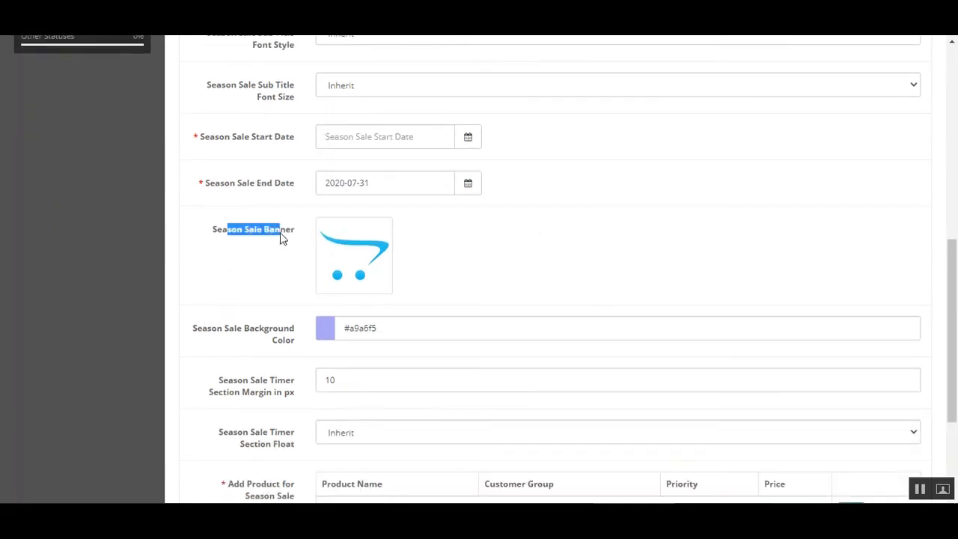
scroll(391, 278, down, 2)
drag(229, 191, 284, 206)
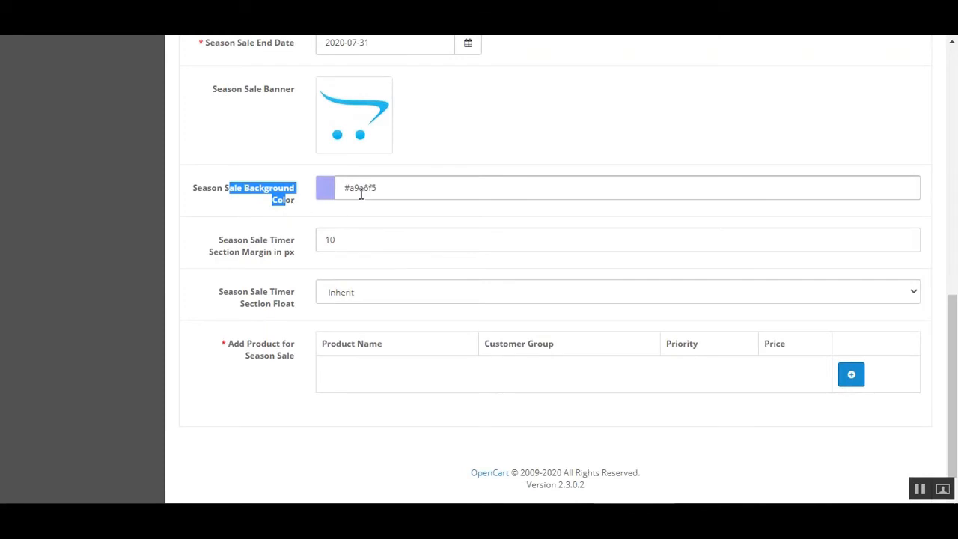
Locate the timer section margin setting and examine the matching countdown timer on the storefront's Makeup and Jewellery sale banner.
click(291, 256)
click(586, 27)
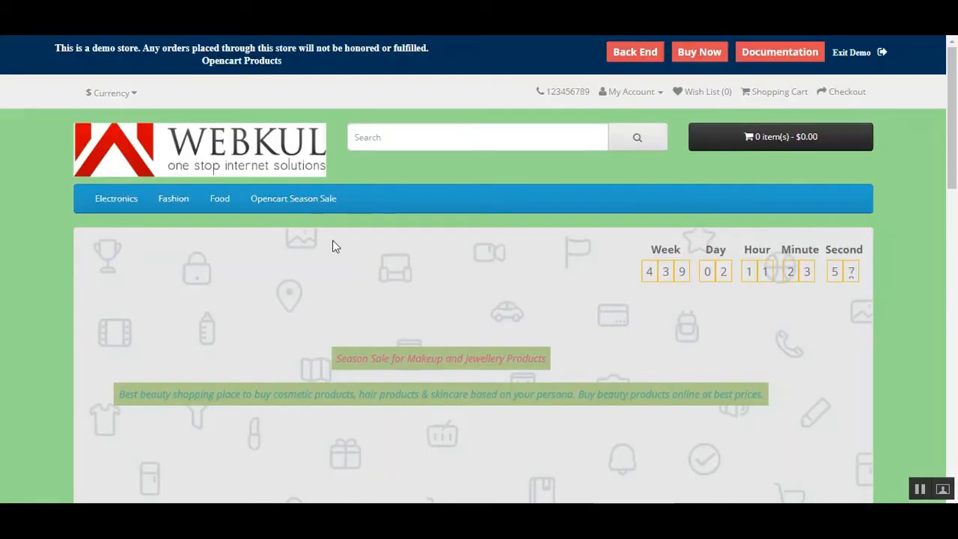
drag(644, 254, 853, 253)
click(398, 326)
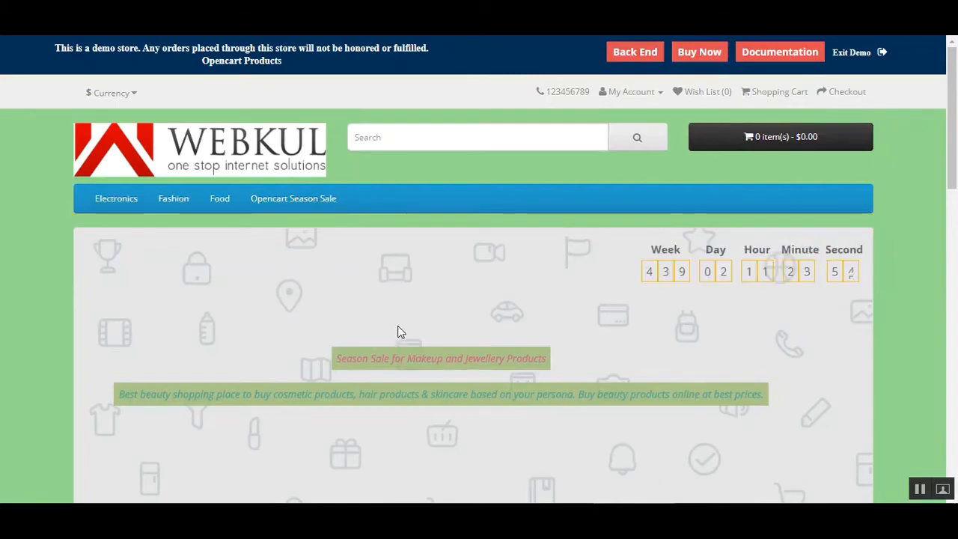
Return to the admin form and review the Season Sale Timer Section Float options without changing the selection.
click(155, 145)
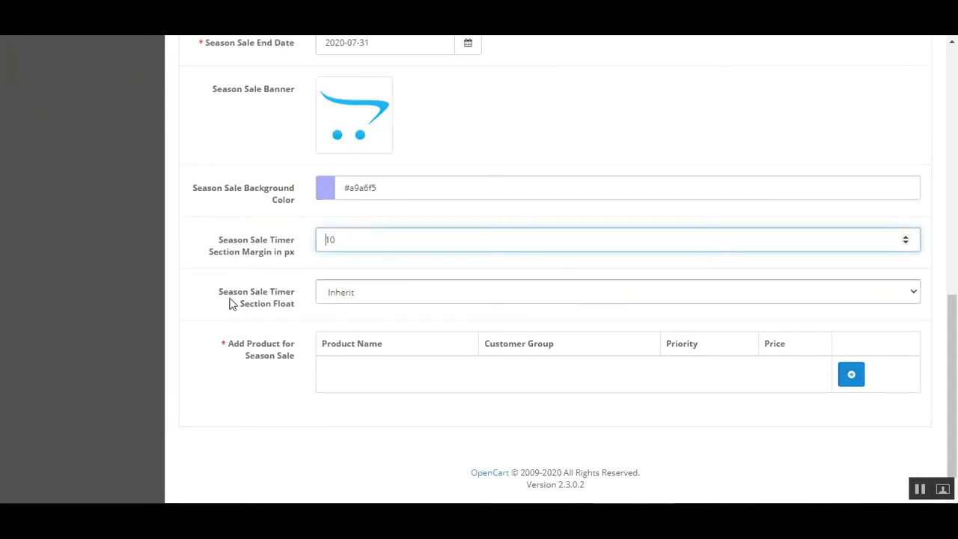
drag(226, 292, 285, 305)
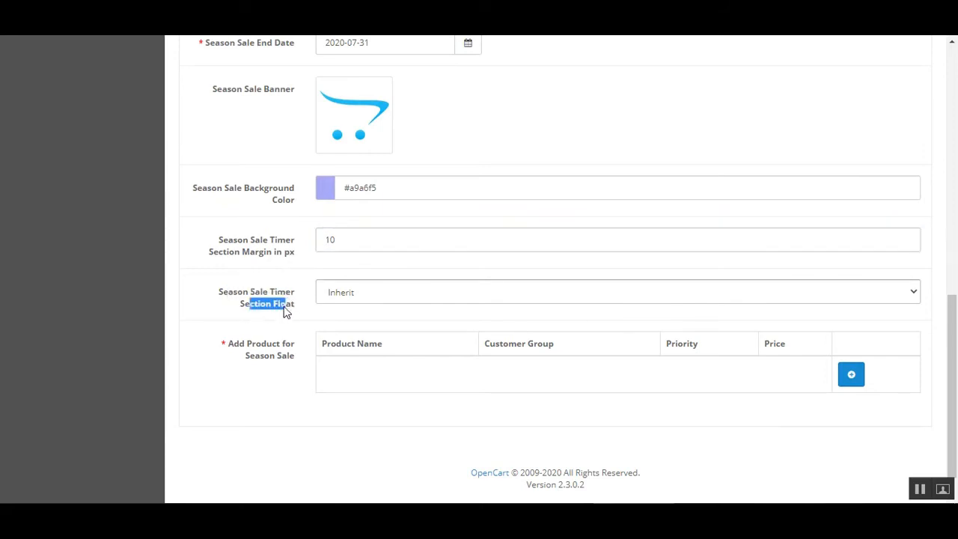
click(390, 300)
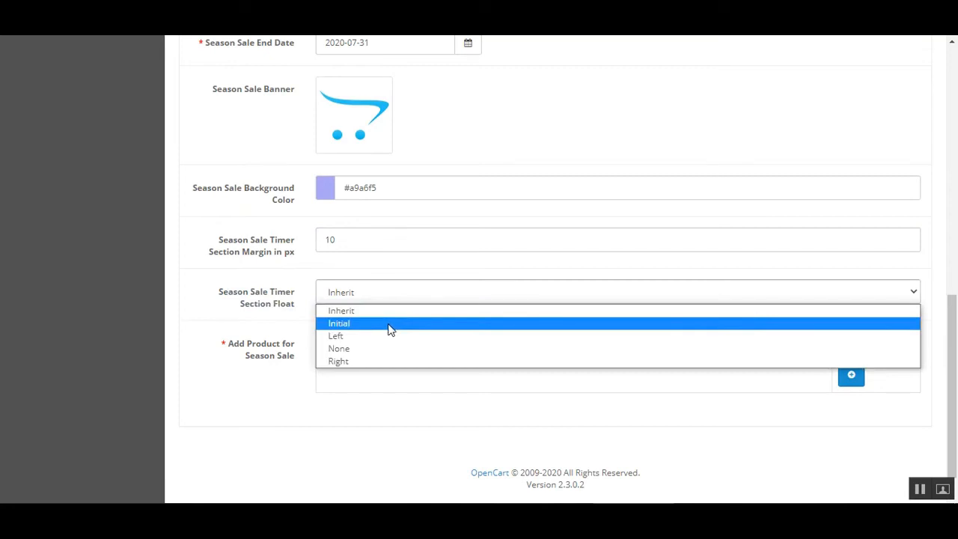
click(210, 320)
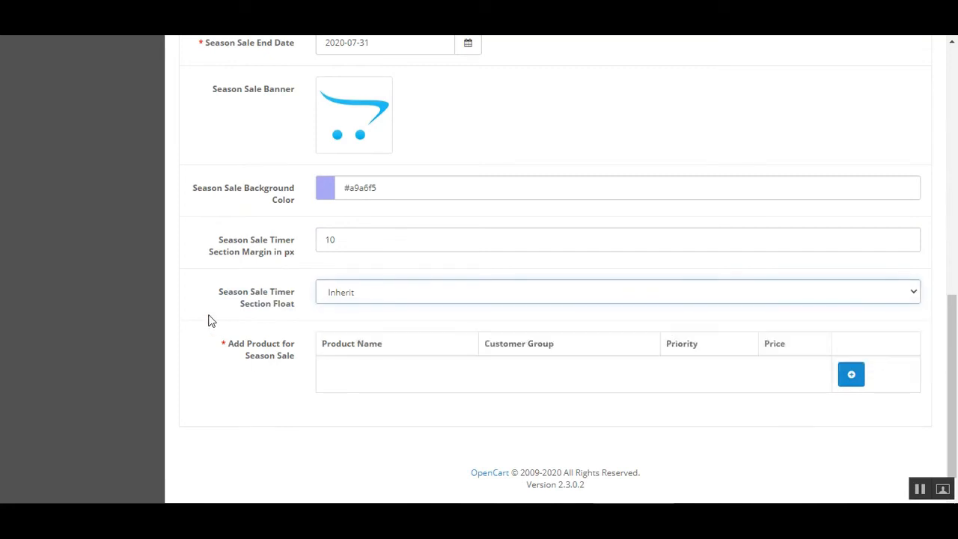
Add three empty product rows to the season sale's product table.
scroll(302, 362, down, 1)
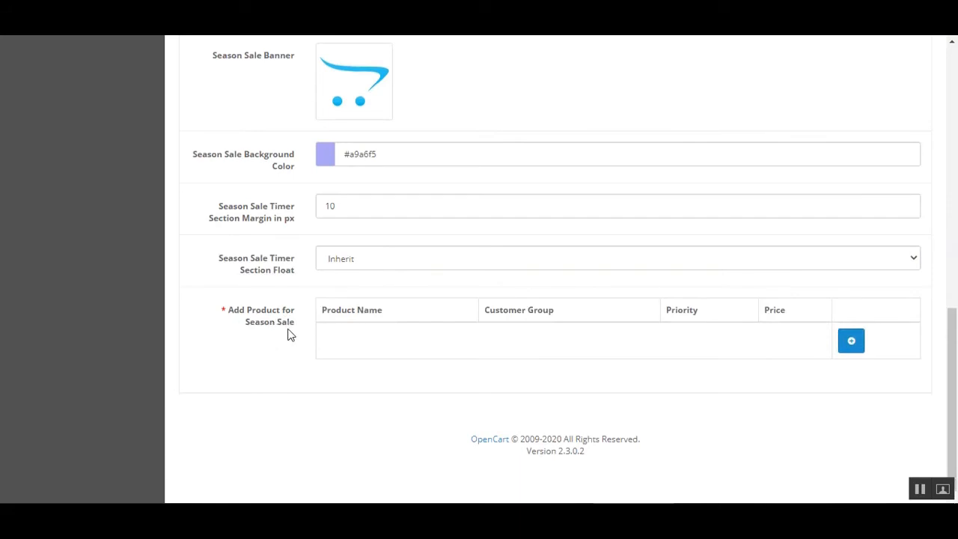
click(853, 348)
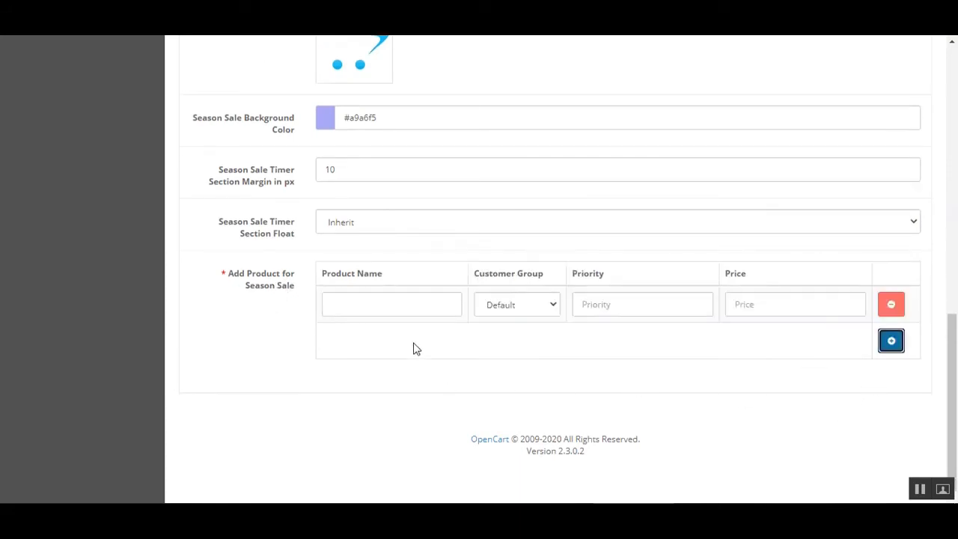
click(890, 344)
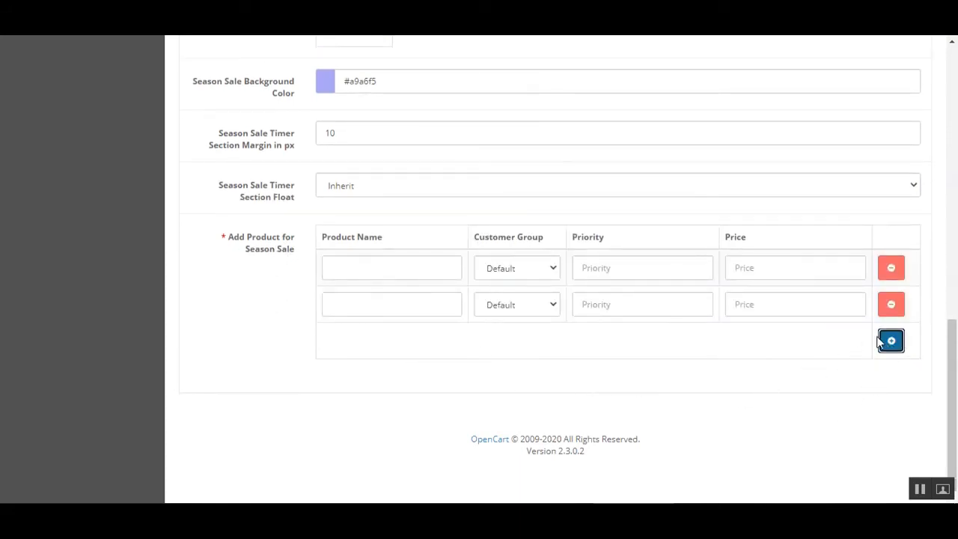
click(881, 342)
Fill the first product row with Beige Prom Dress for the Default customer group at a price of 23.
click(423, 231)
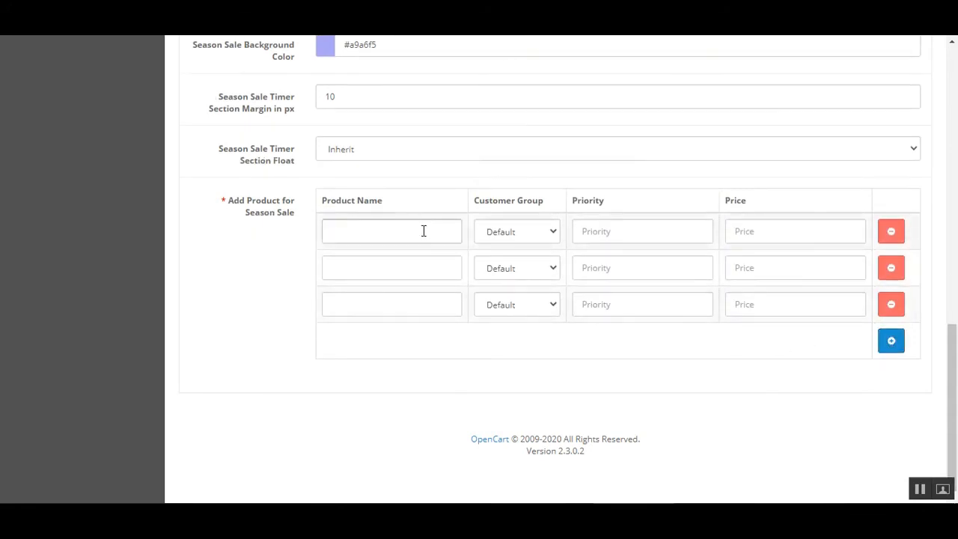
click(416, 259)
click(544, 237)
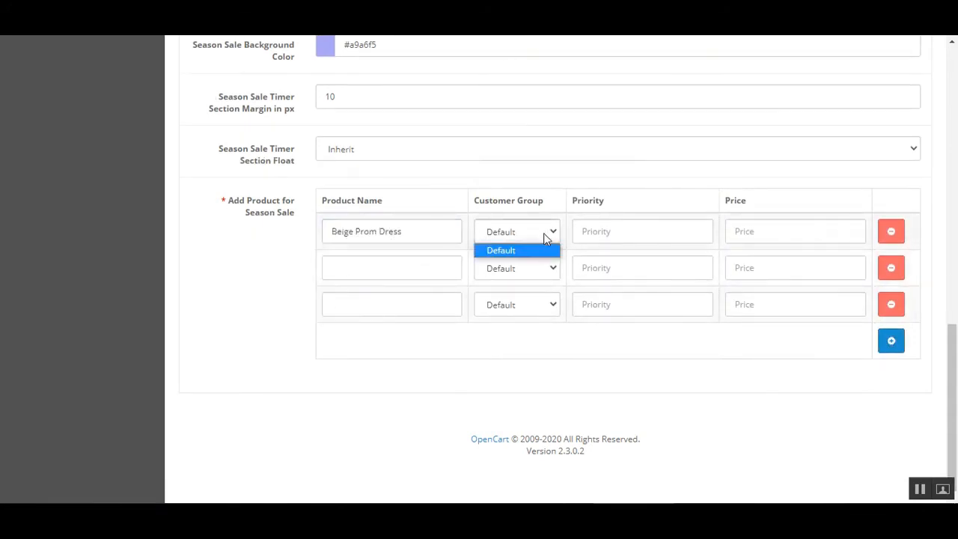
click(631, 235)
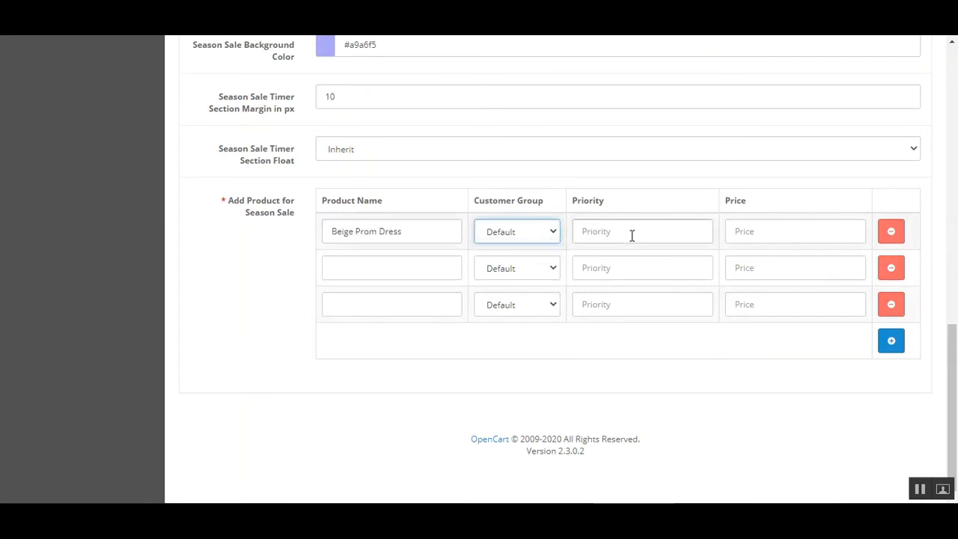
click(632, 235)
click(762, 234)
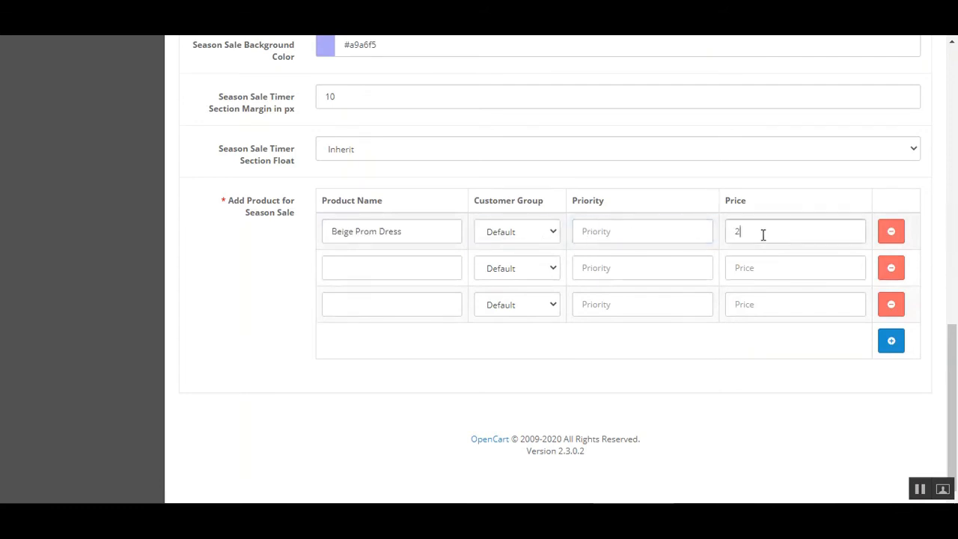
Fill the second product row with Big Modern Necklace for the Default customer group at a price of 33.
click(399, 259)
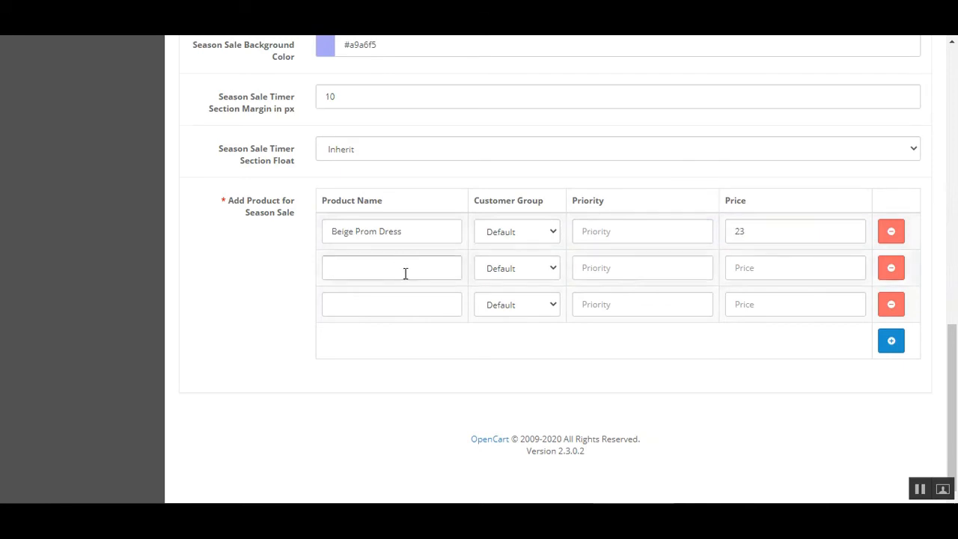
click(385, 340)
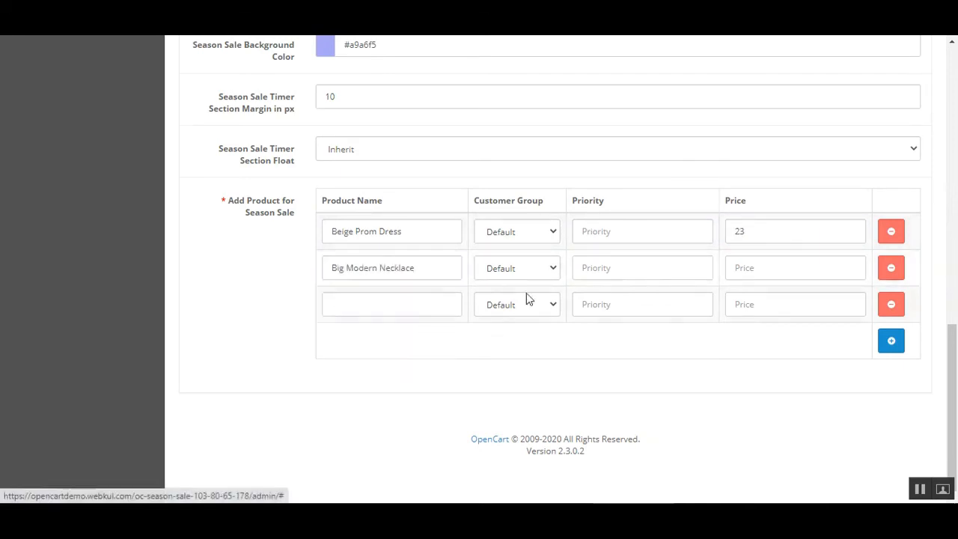
click(548, 268)
click(639, 269)
click(738, 268)
text(33)
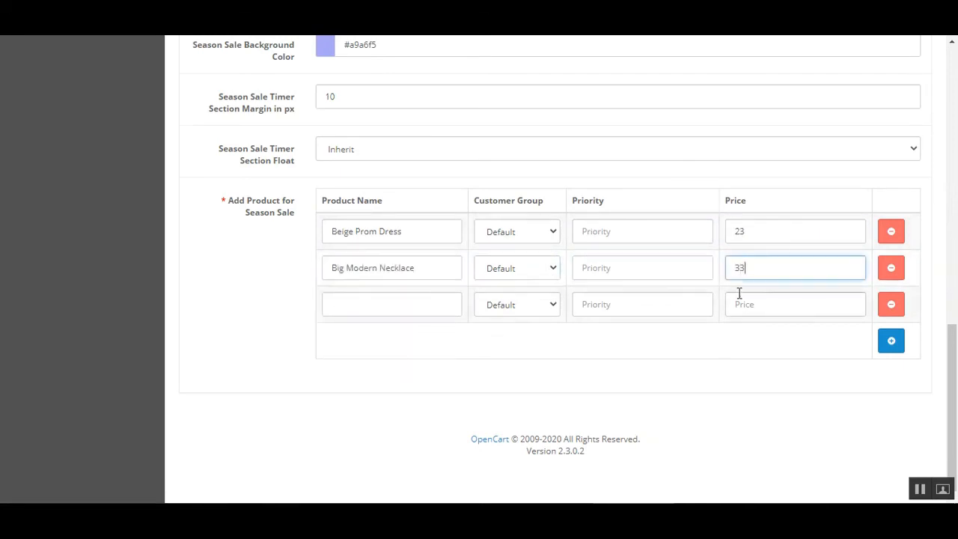
Fill the third product row with Black & White Straw Hat at a price of 33.
click(364, 306)
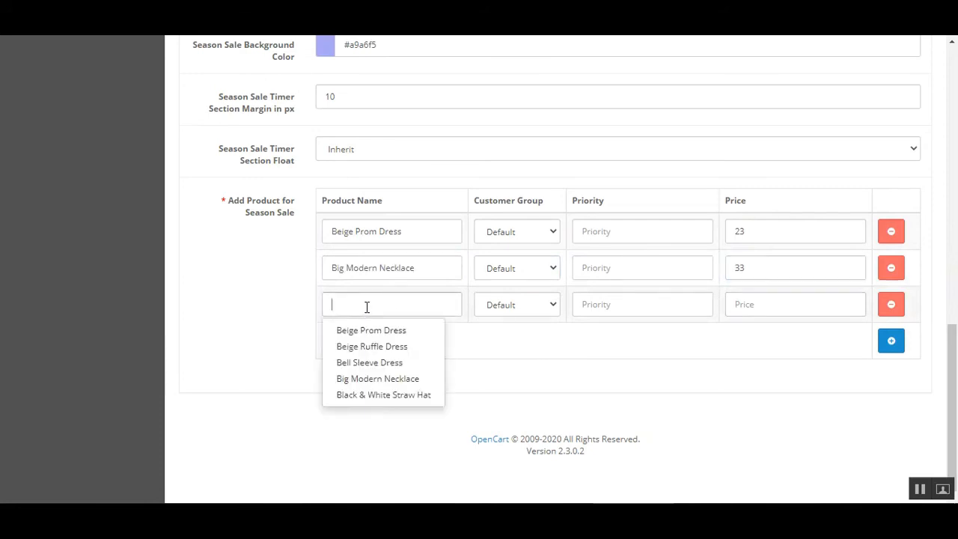
click(370, 395)
click(762, 307)
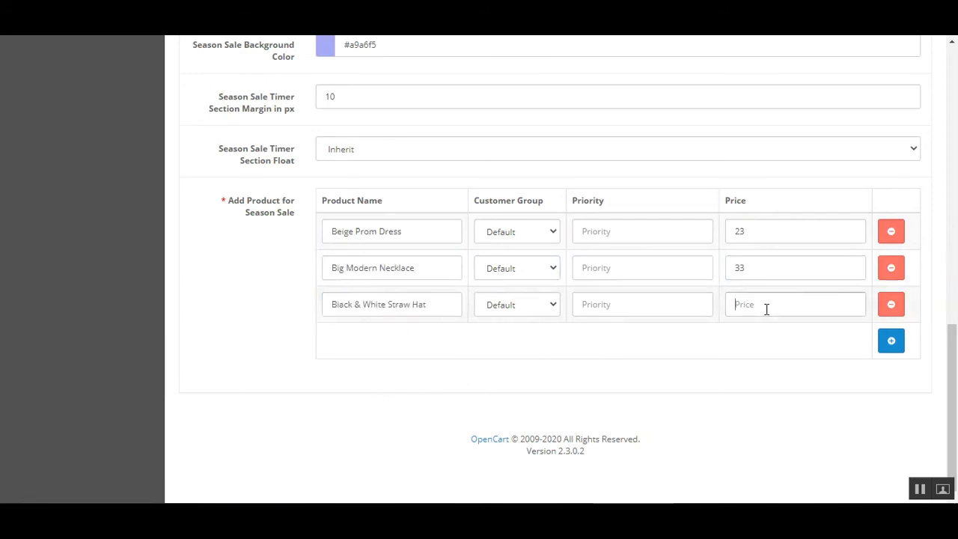
text(33)
Discard the new season sale form and return to the Season Sale list.
drag(952, 329, 955, 49)
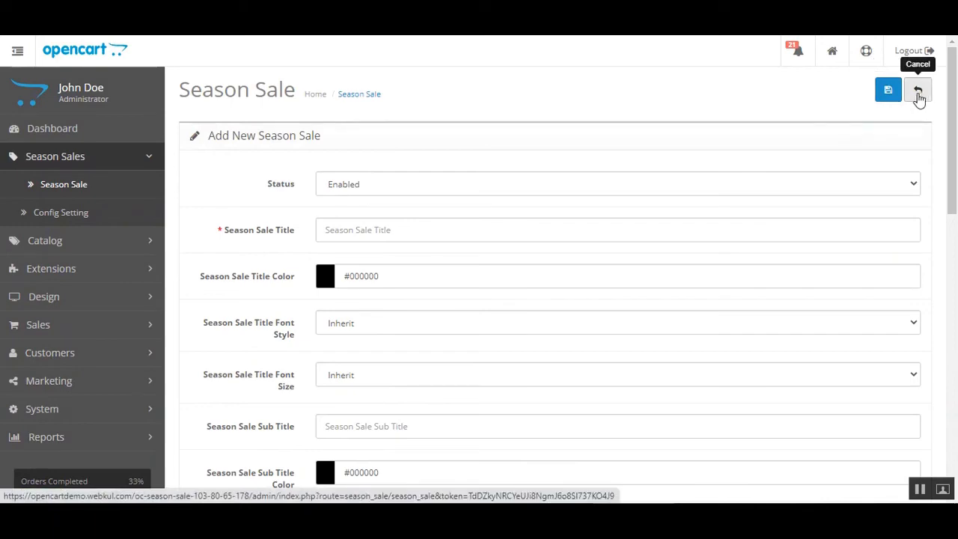
mouse_move(952, 145)
mouse_down()
mouse_move(956, 374)
mouse_move(954, 149)
mouse_up()
click(920, 93)
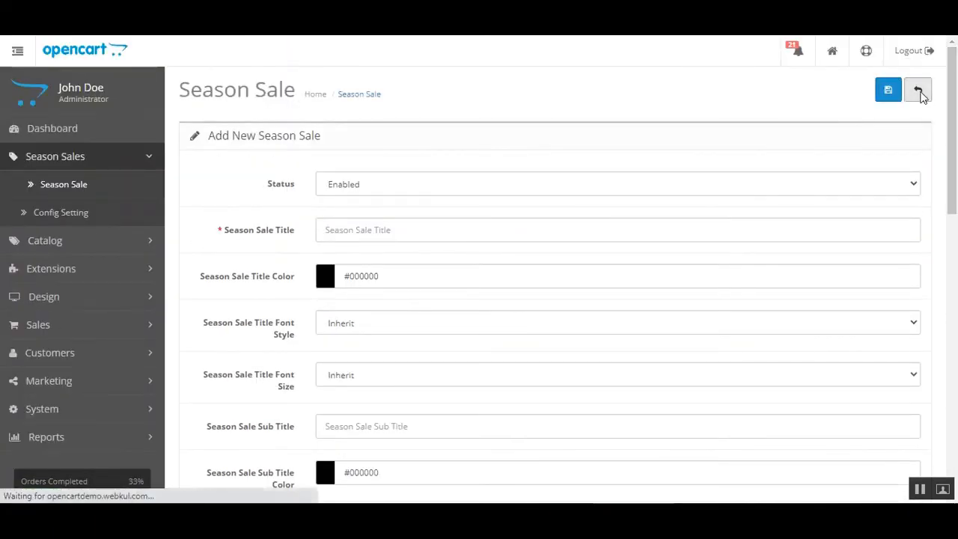
click(80, 190)
Find the Man Watch season sale in the list and open it for editing.
scroll(197, 235, down, 3)
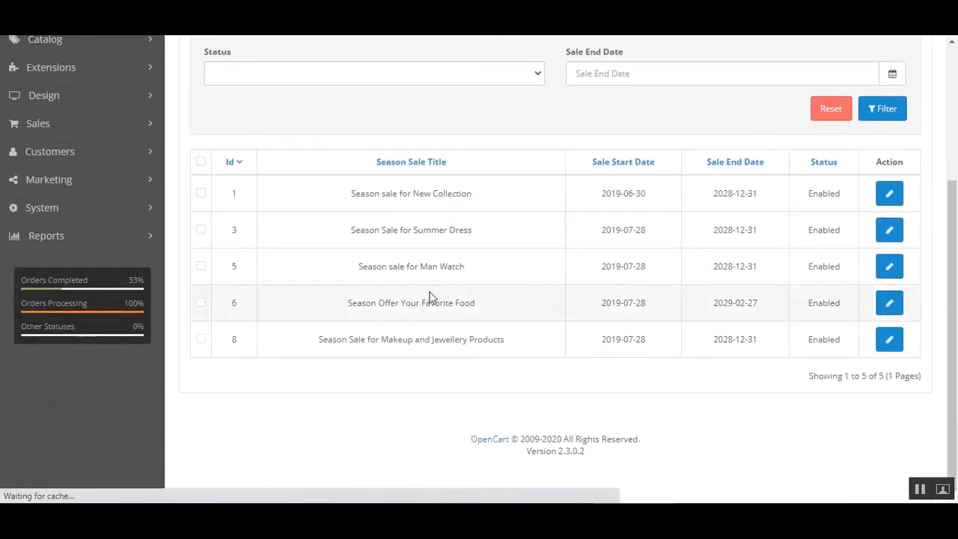
drag(369, 268, 471, 274)
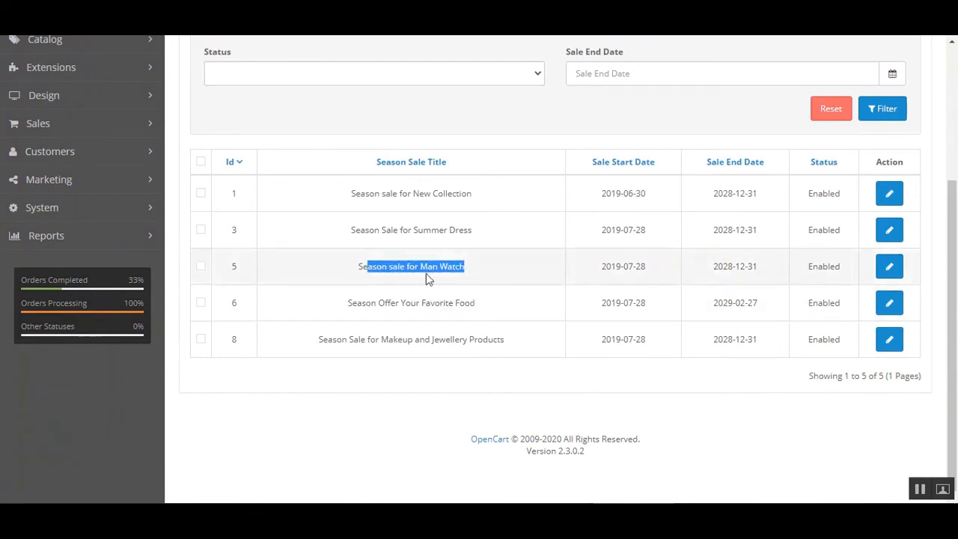
click(891, 273)
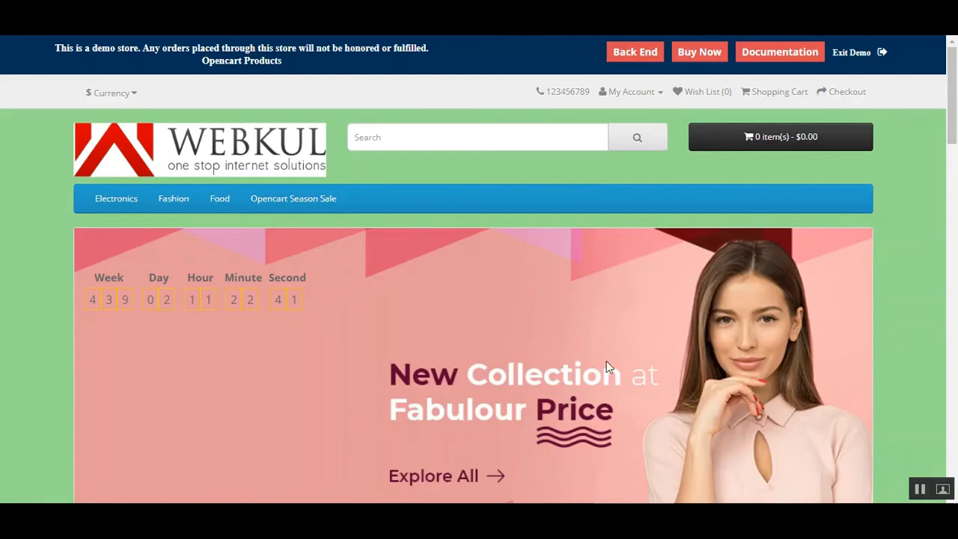
Return from the New Collection sale page to the storefront home and open the men's watches season sale from the banner carousel.
scroll(607, 363, down, 3)
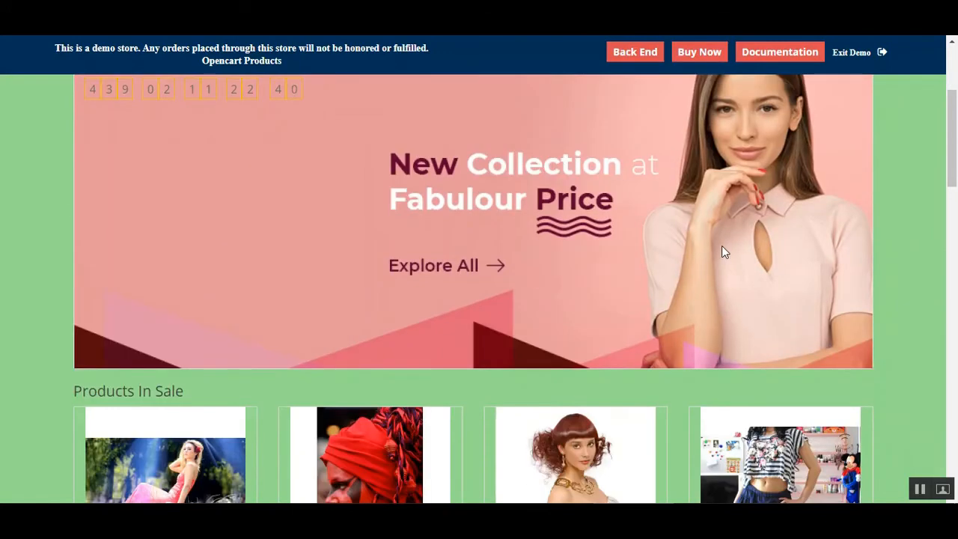
scroll(122, 126, up, 3)
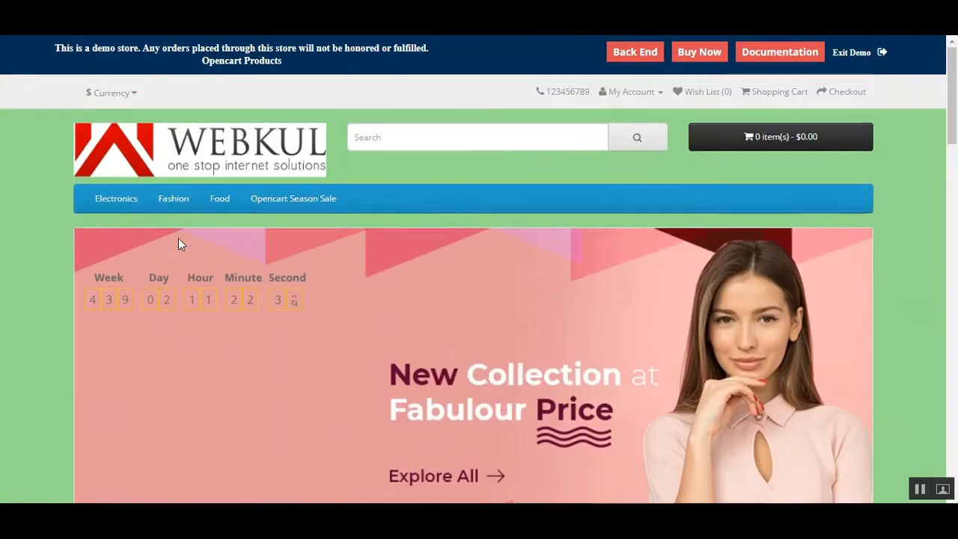
click(169, 148)
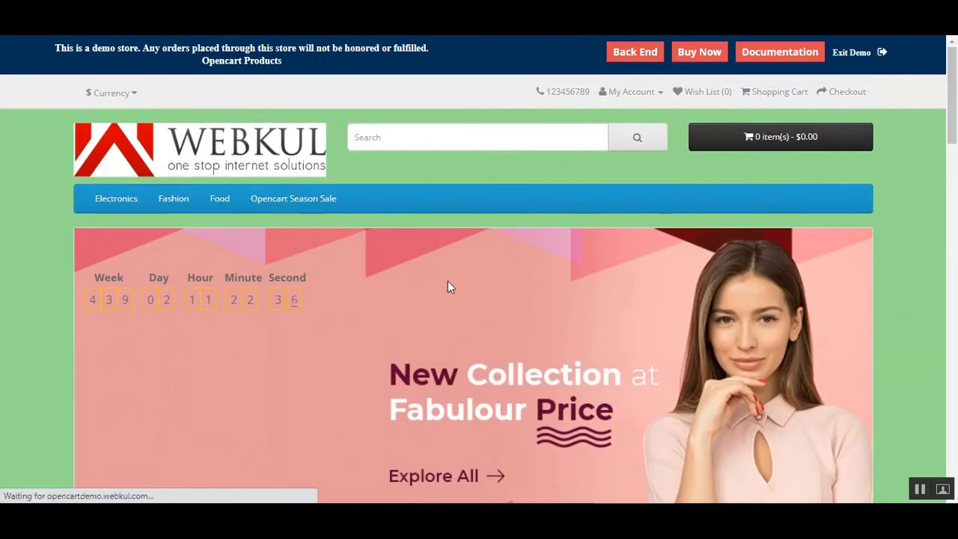
scroll(849, 229, down, 2)
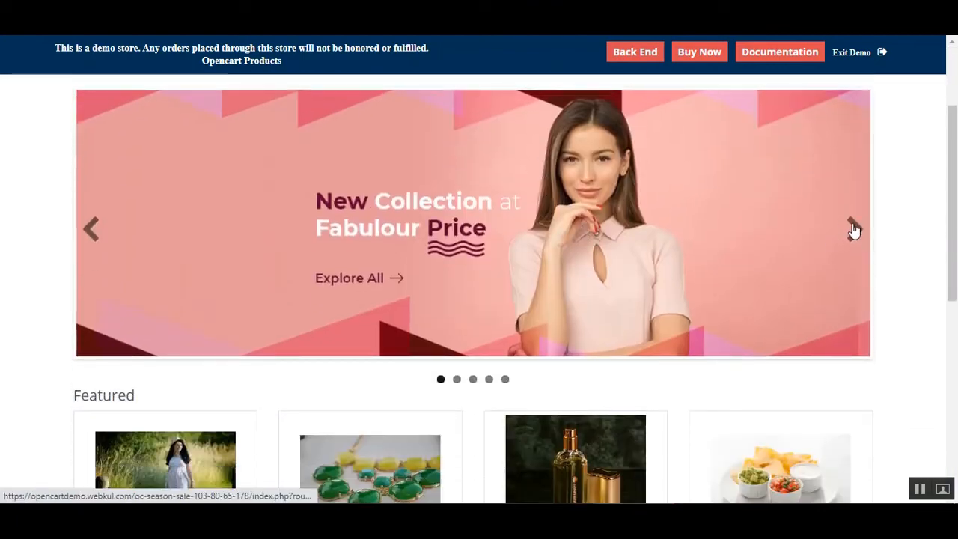
drag(716, 236, 407, 246)
drag(604, 250, 389, 247)
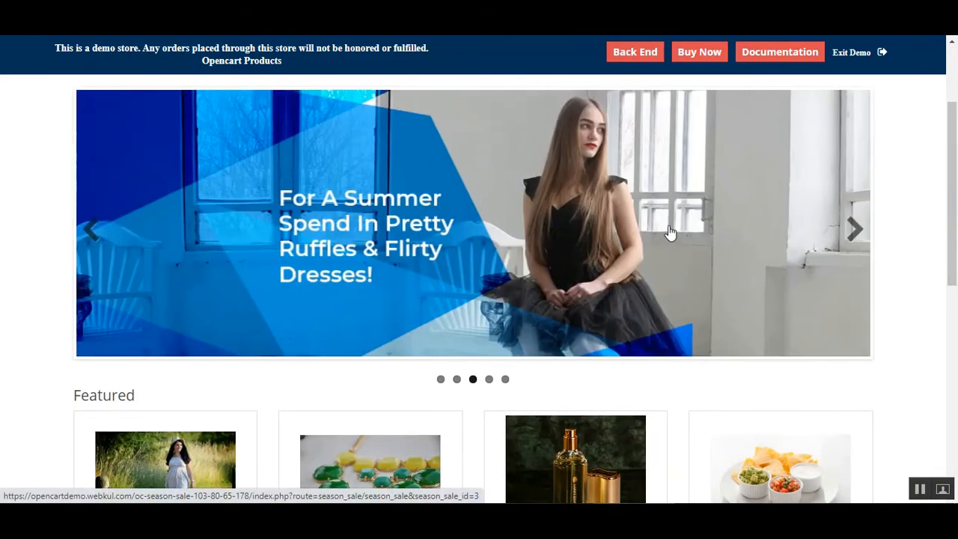
drag(670, 232, 492, 214)
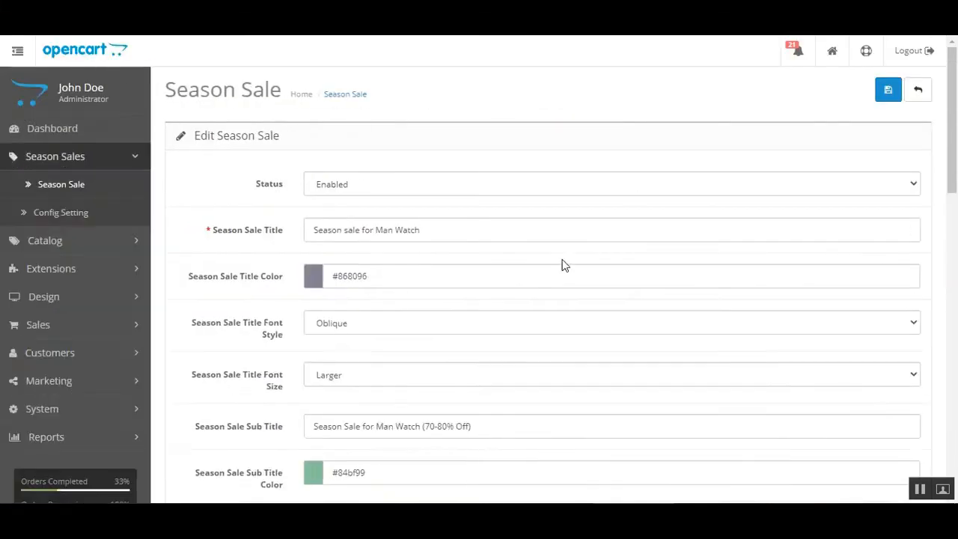
Review the title and sub title text, color, font style and font size settings of the Man Watch season sale.
drag(956, 109, 956, 135)
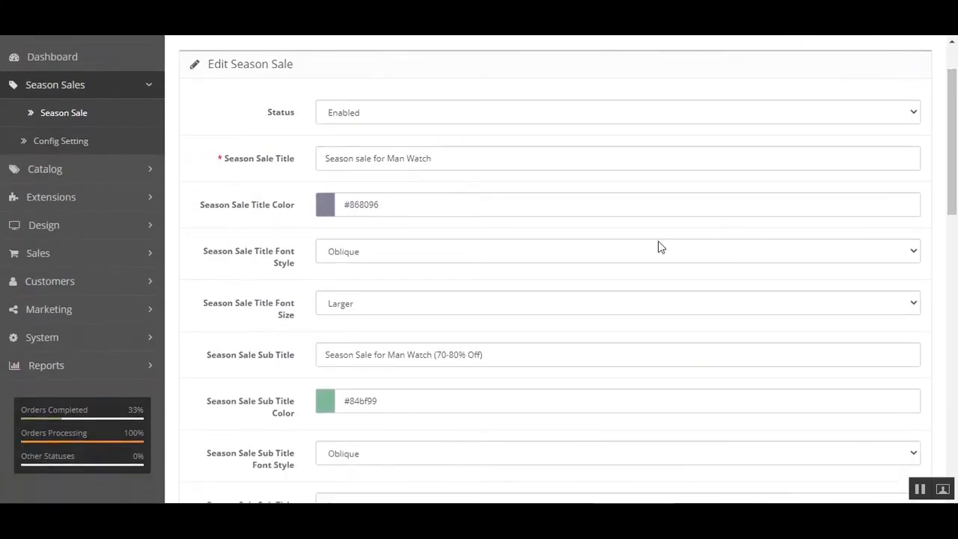
drag(333, 160, 429, 160)
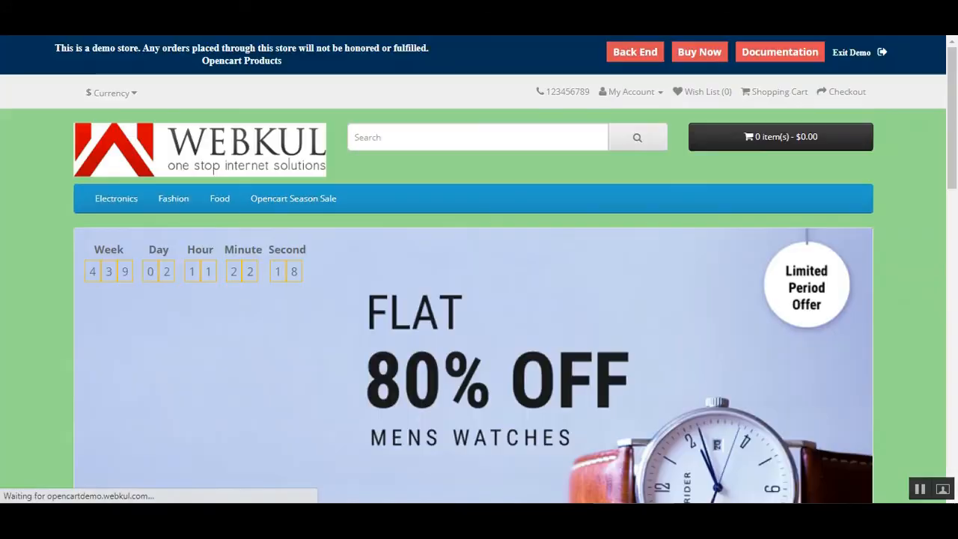
scroll(235, 301, down, 2)
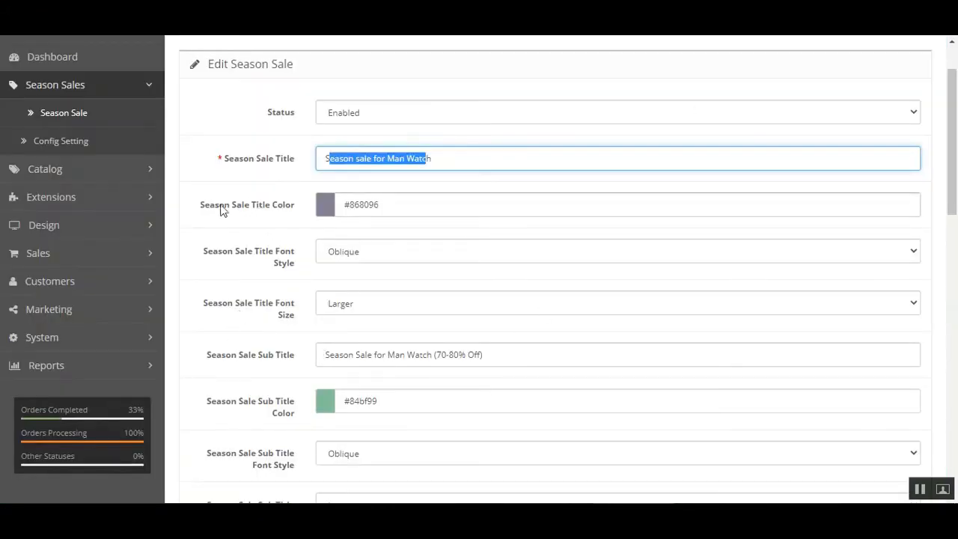
drag(214, 203, 284, 222)
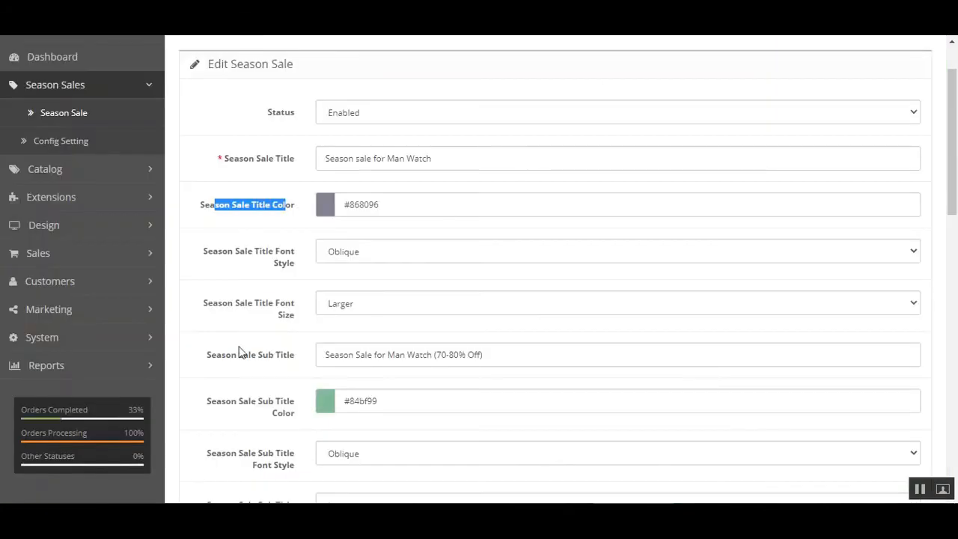
drag(246, 250, 293, 266)
drag(236, 302, 290, 320)
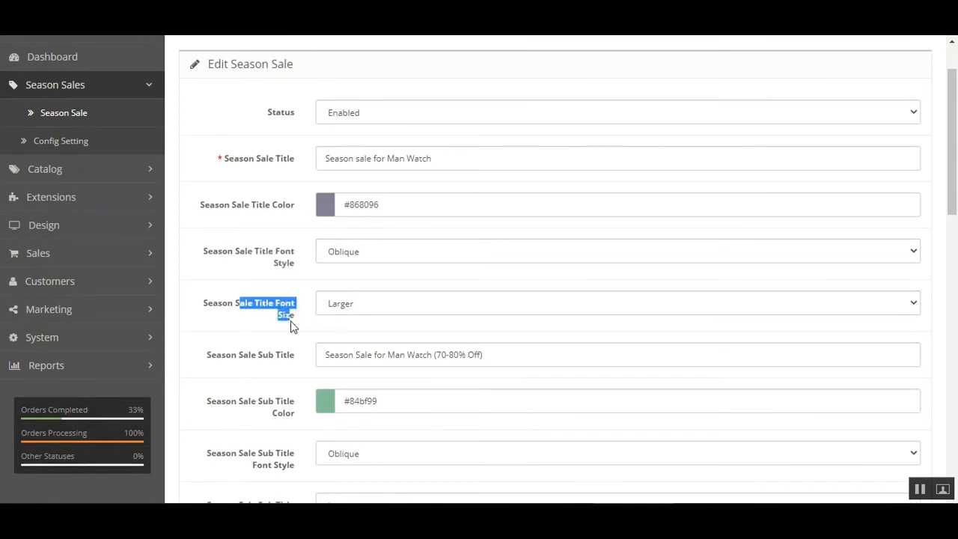
scroll(290, 325, down, 1)
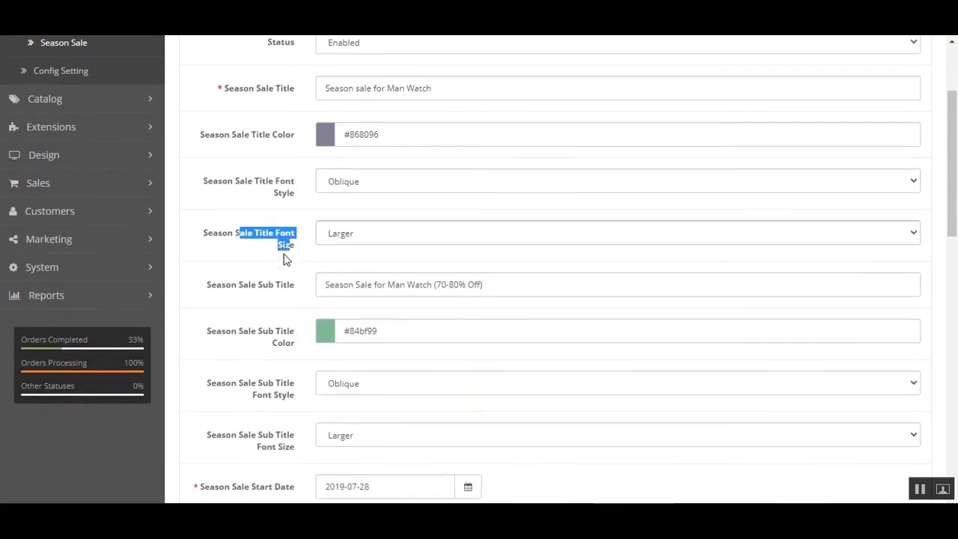
click(288, 268)
drag(259, 289, 297, 296)
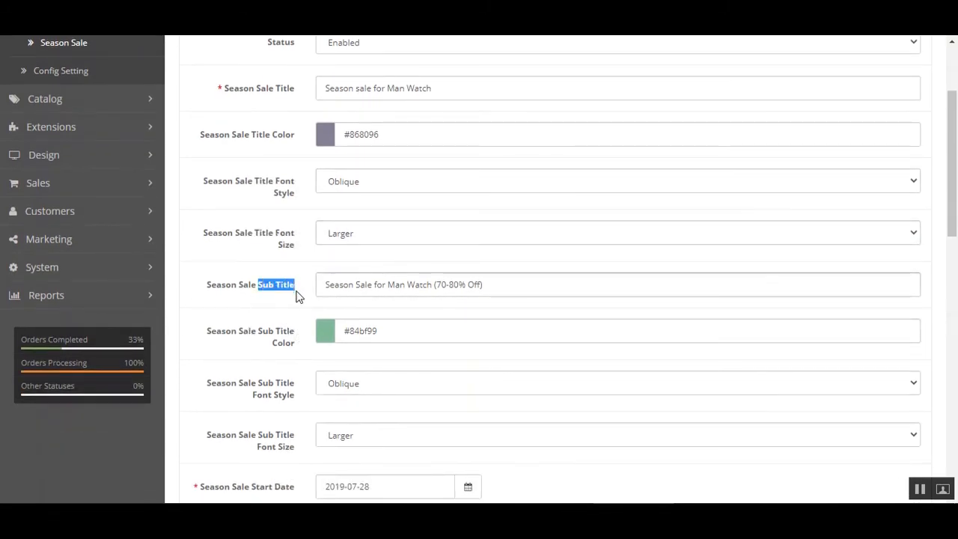
drag(259, 331, 291, 412)
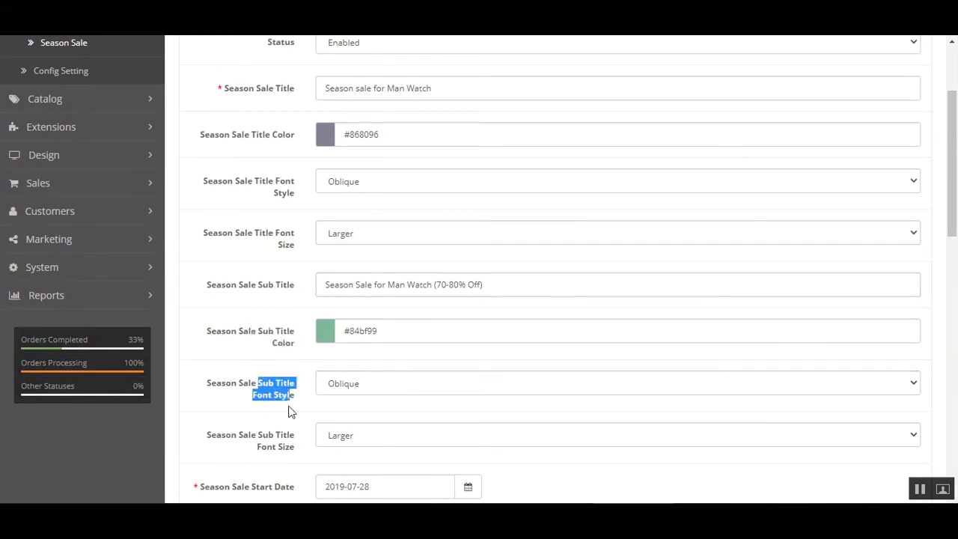
scroll(292, 408, down, 2)
drag(252, 296, 294, 308)
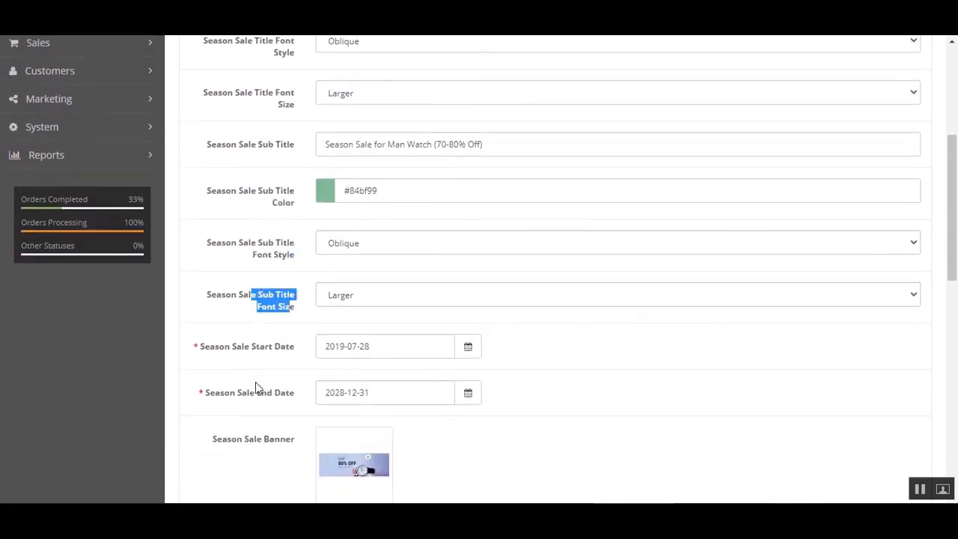
Review the Man Watch season sale's start and end dates, banner, background color and timer section margin.
drag(236, 349, 295, 356)
click(242, 402)
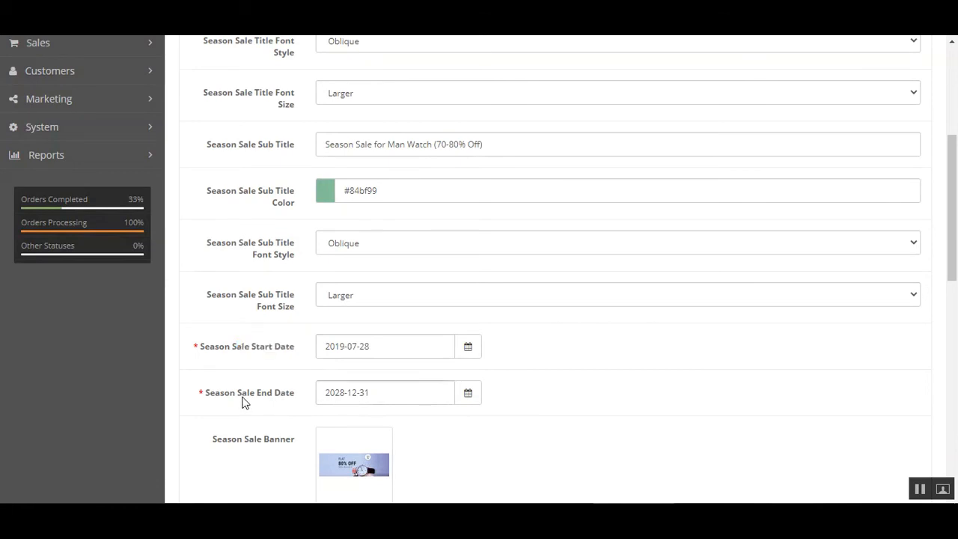
drag(242, 402, 291, 404)
scroll(291, 405, down, 2)
drag(222, 300, 336, 344)
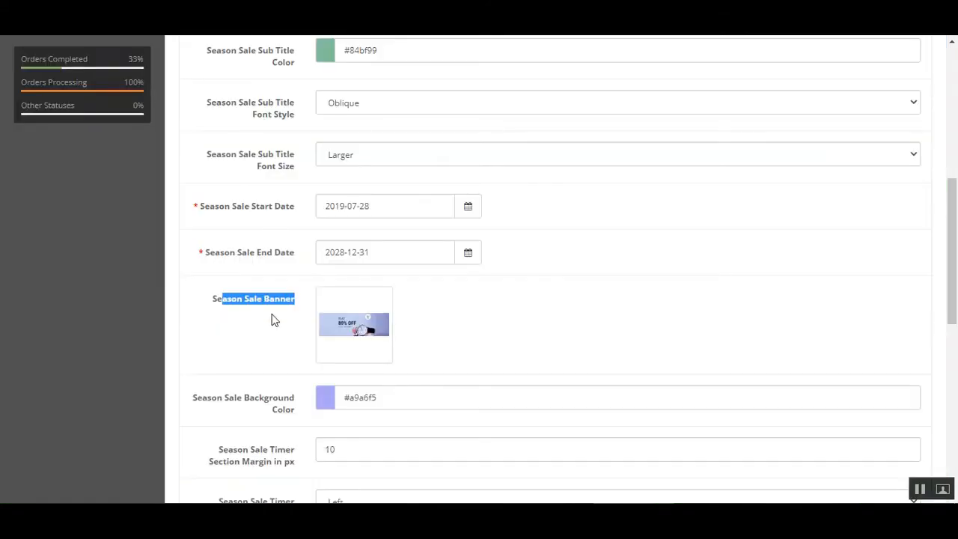
scroll(247, 319, down, 2)
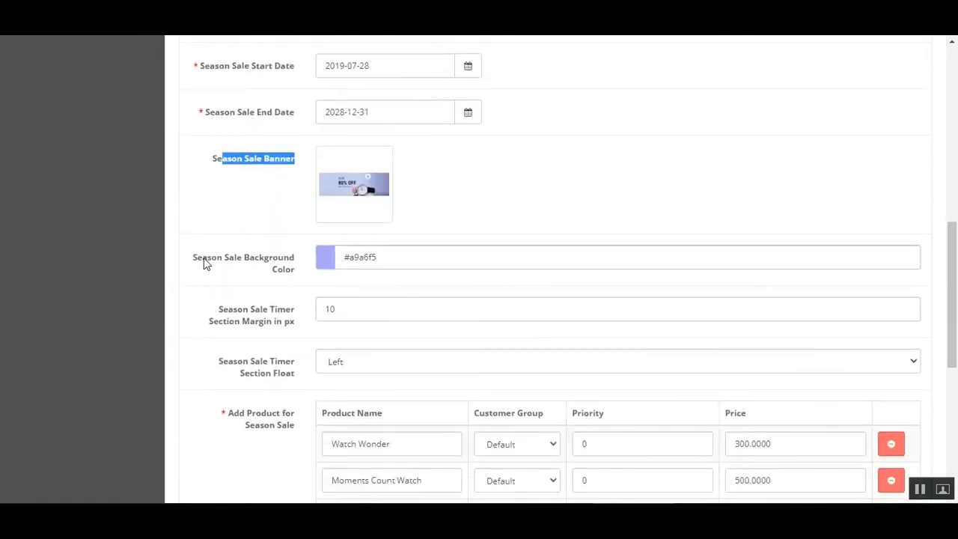
drag(205, 262, 279, 263)
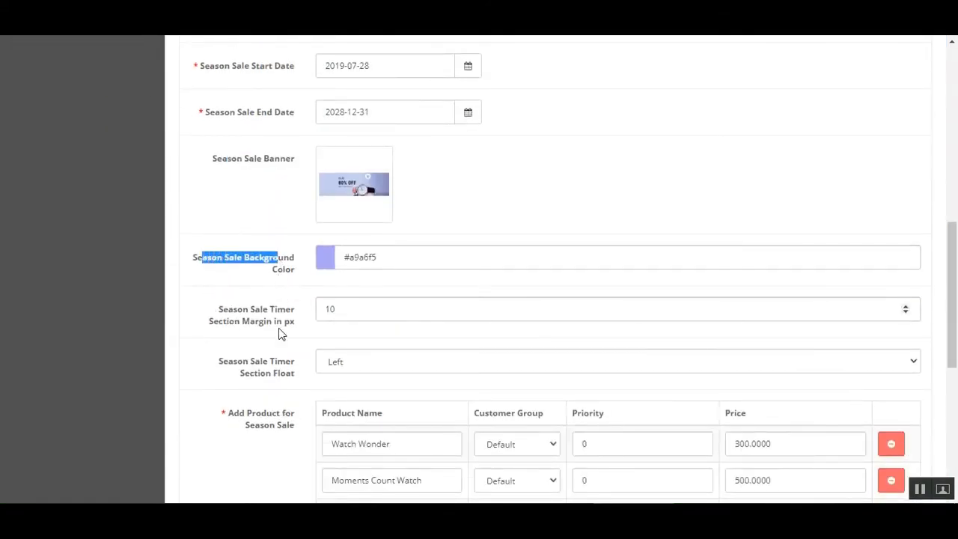
drag(250, 310, 289, 321)
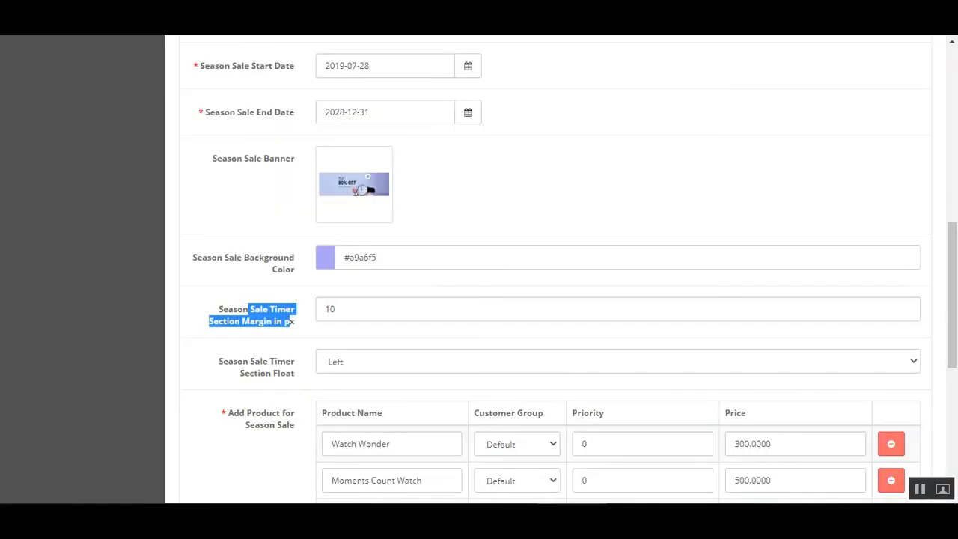
Examine the watches assigned to the season sale, with their customer groups, priorities and prices.
scroll(357, 303, down, 3)
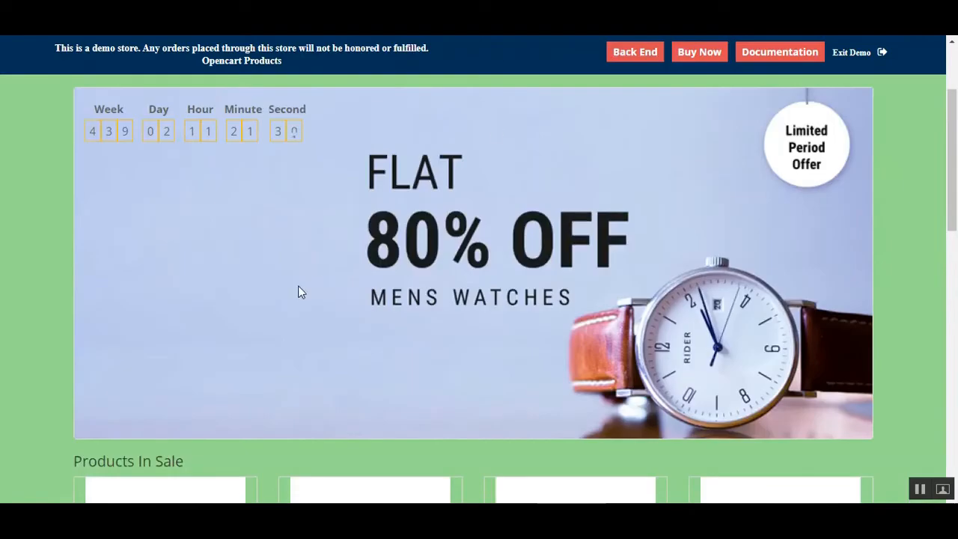
scroll(298, 285, down, 4)
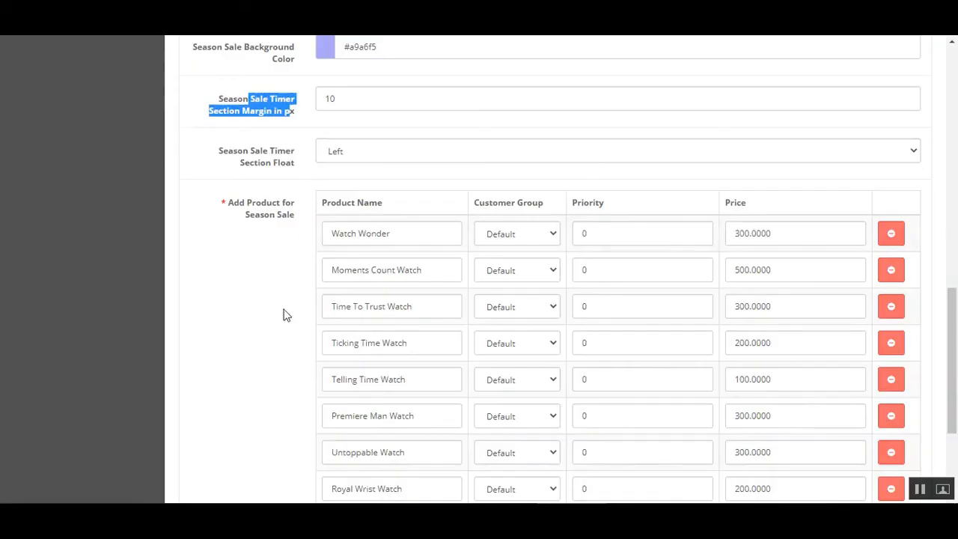
scroll(281, 321, down, 2)
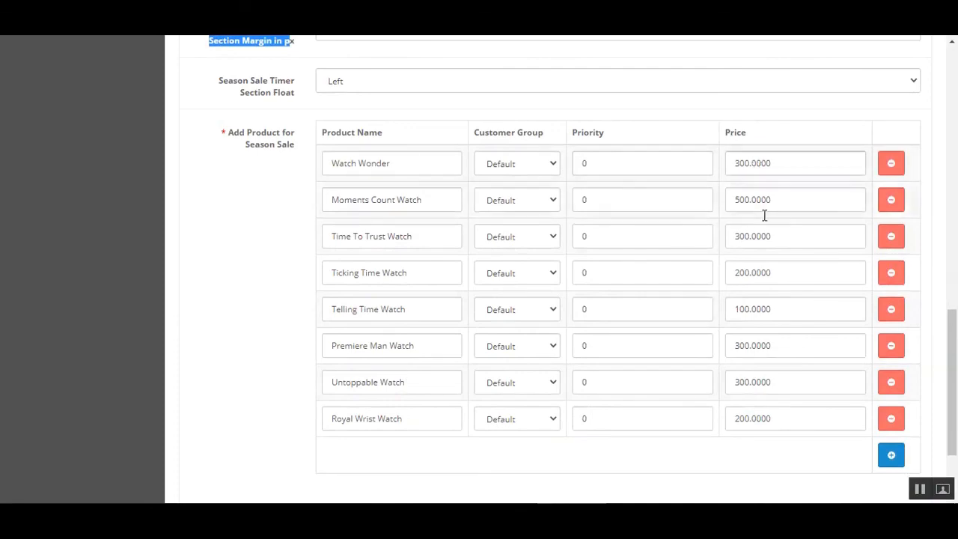
drag(955, 402, 944, 111)
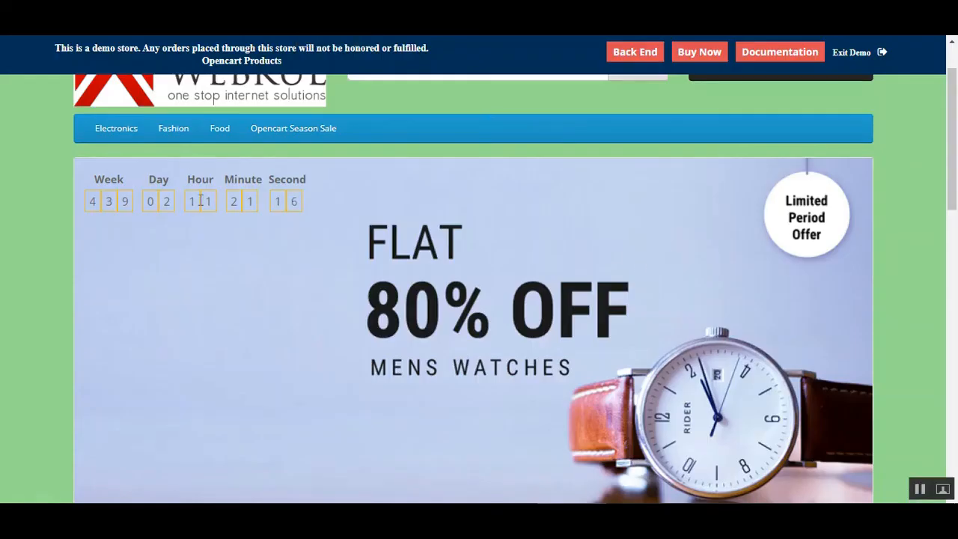
Go back to the storefront home page from the men's watches sale and look through its season sale banners.
click(455, 229)
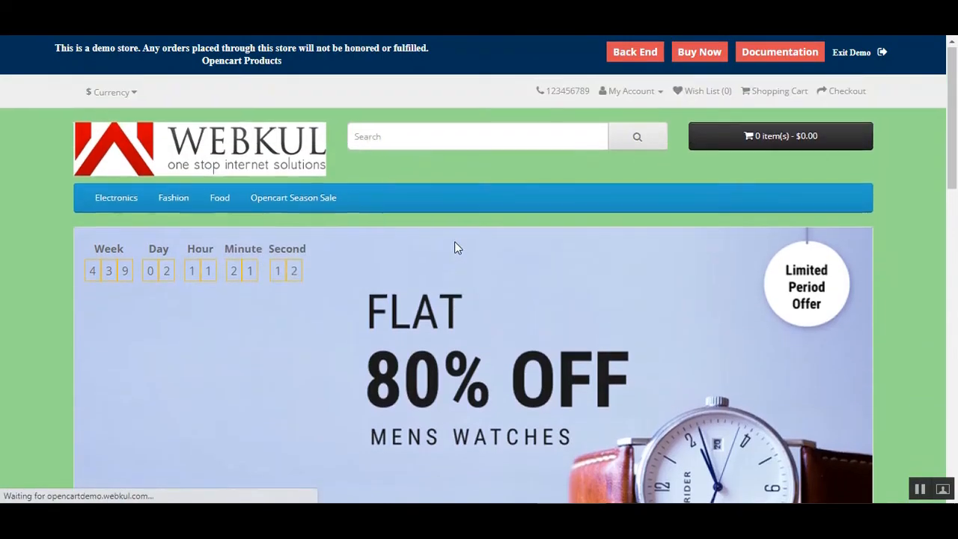
scroll(454, 241, down, 3)
scroll(956, 220, down, 3)
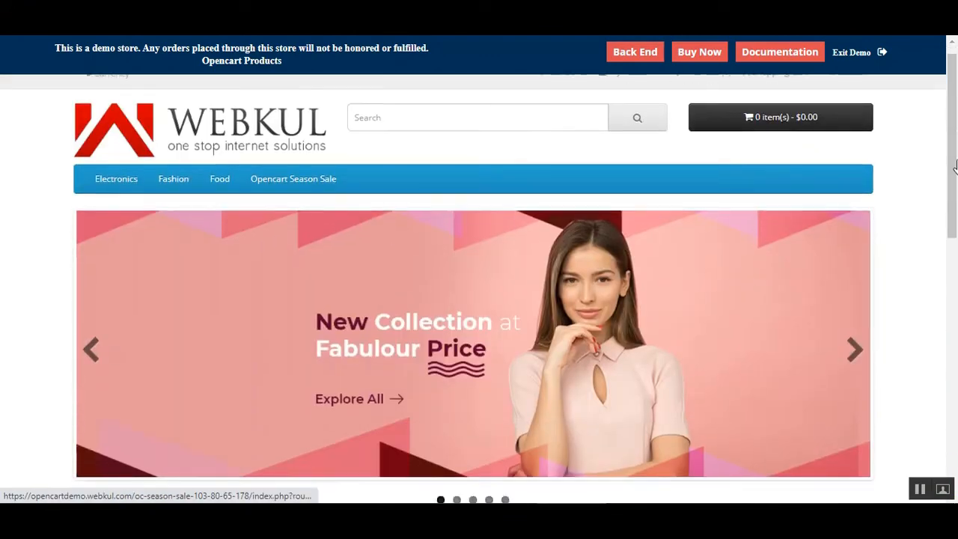
scroll(372, 257, up, 2)
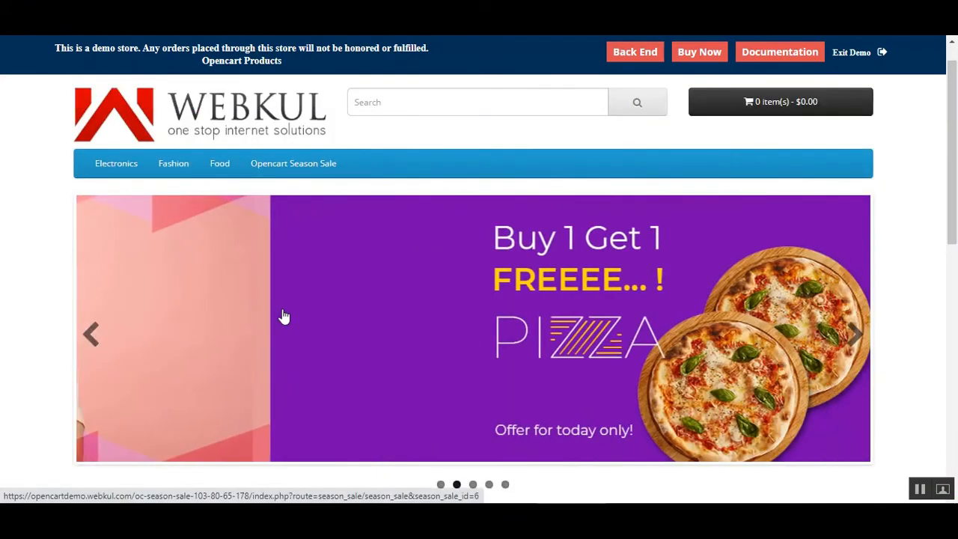
scroll(790, 207, down, 2)
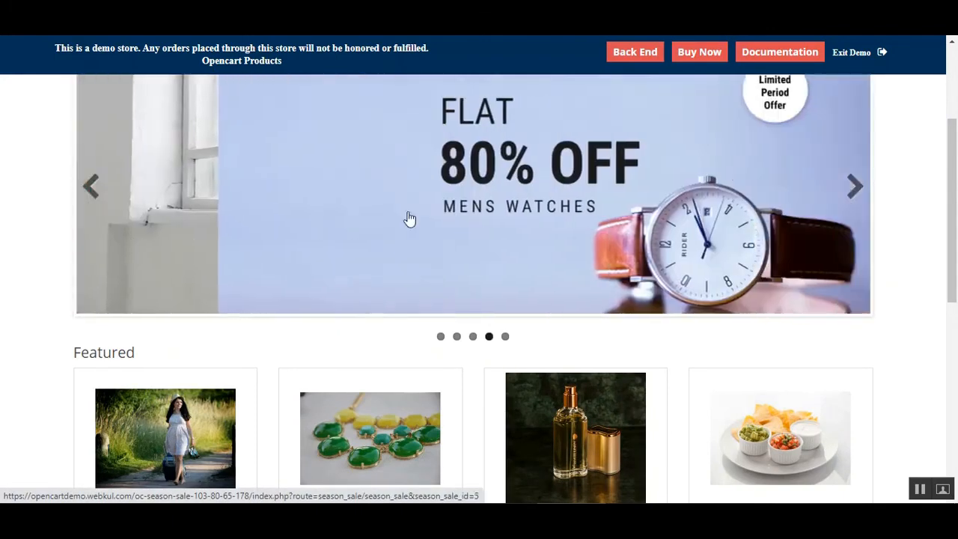
scroll(633, 232, up, 1)
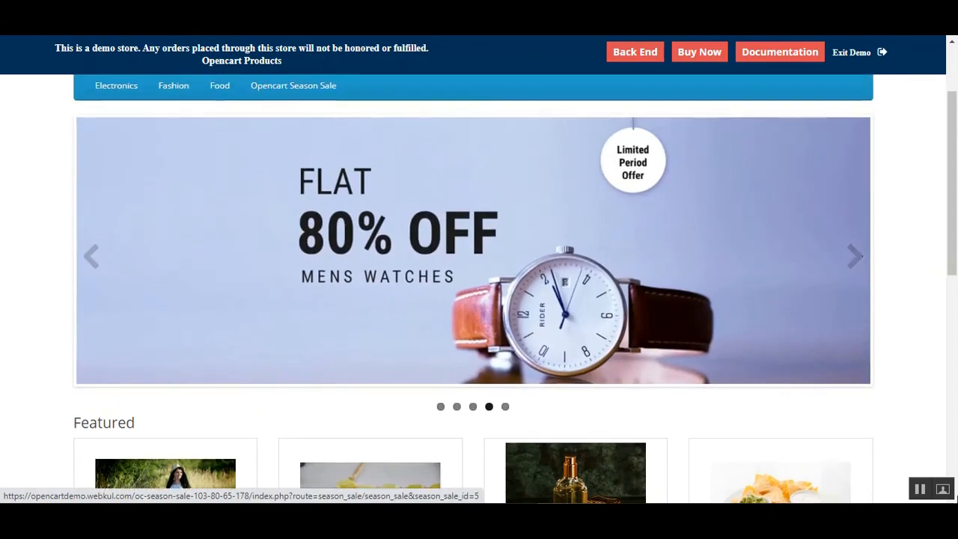